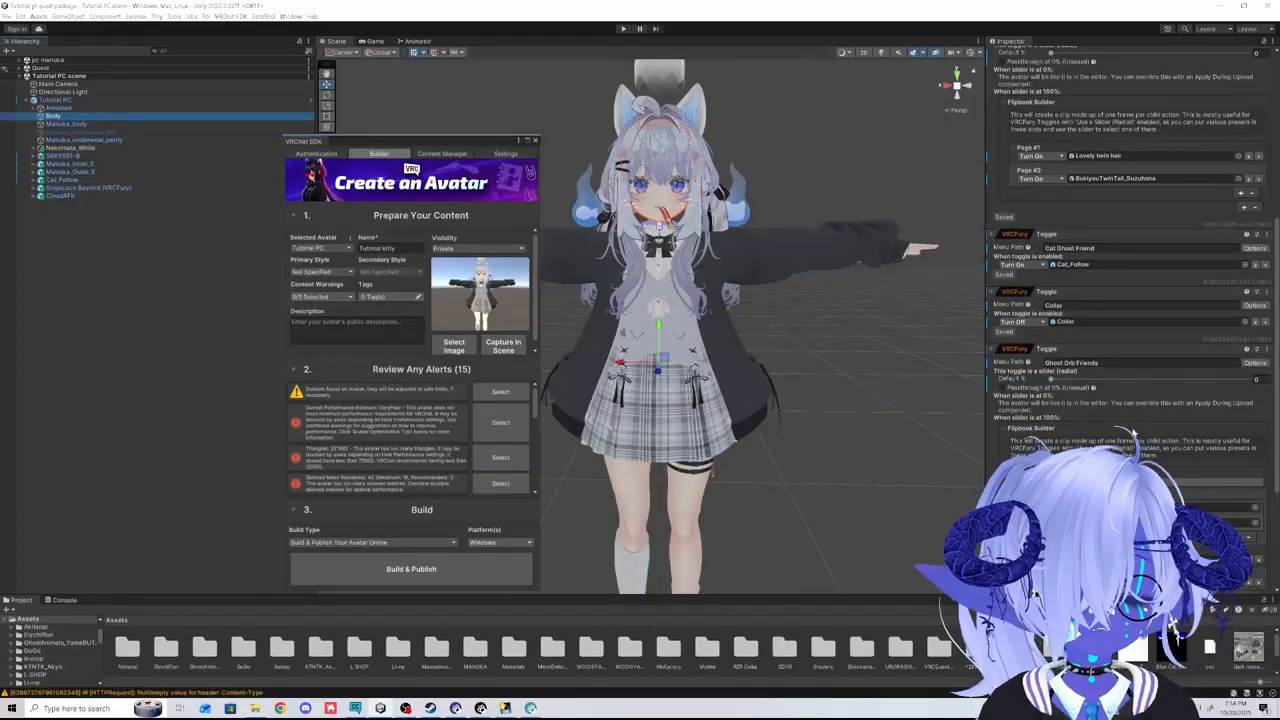
# - Build and publish the Tutorial PC avatar online for Windows, accept the copyright ownership agreement, and close the SDK window
pyautogui.click(33, 101)
pyautogui.moveTo(430, 150); pyautogui.dragTo(429, 75)
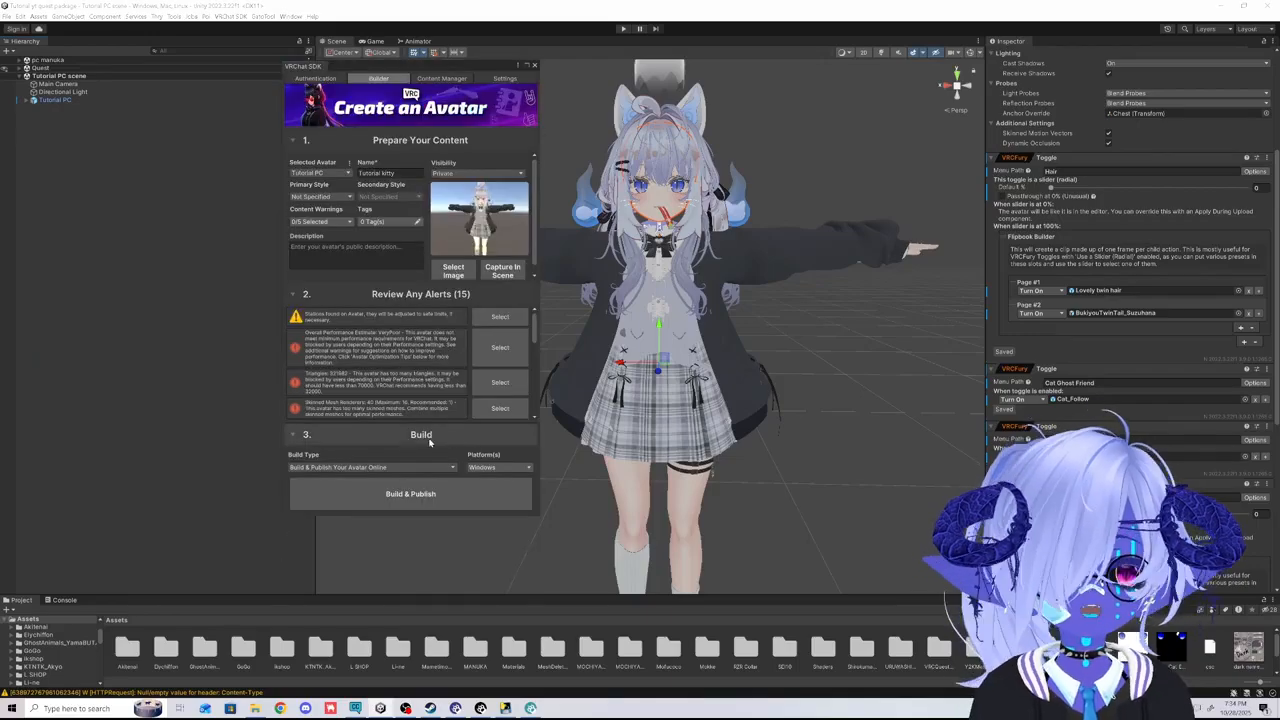
pyautogui.click(515, 487)
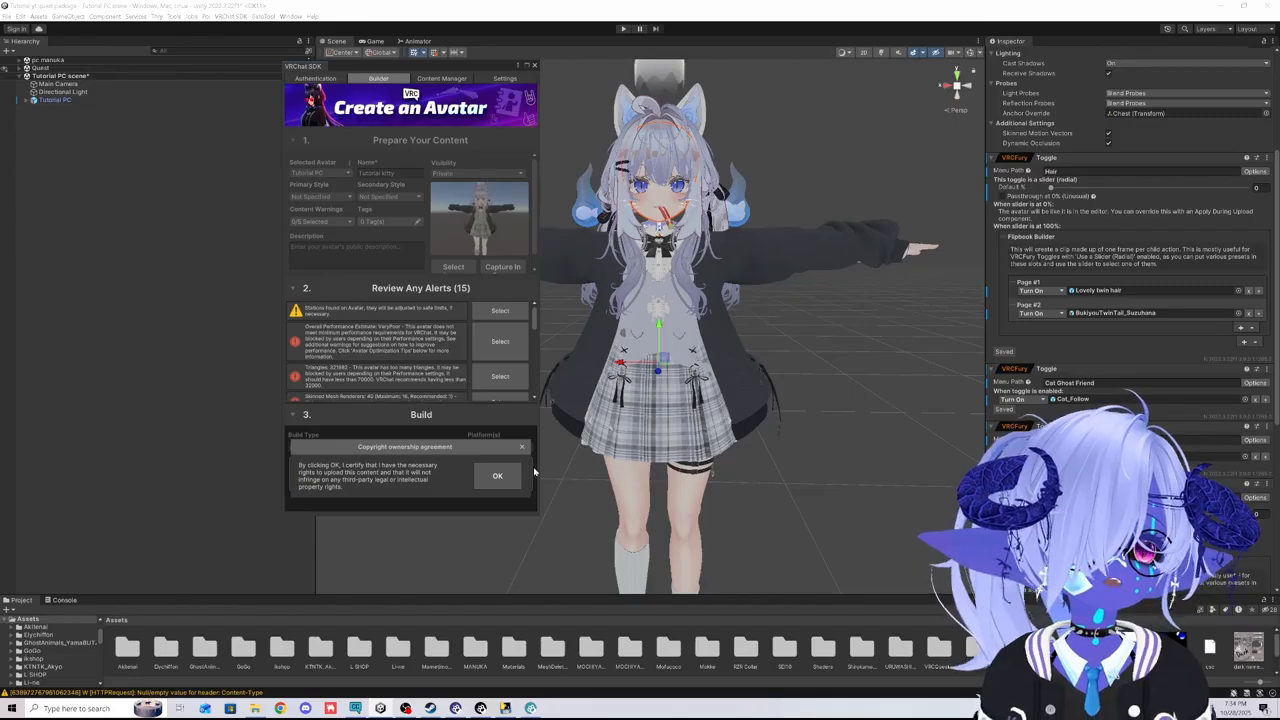
pyautogui.click(490, 477)
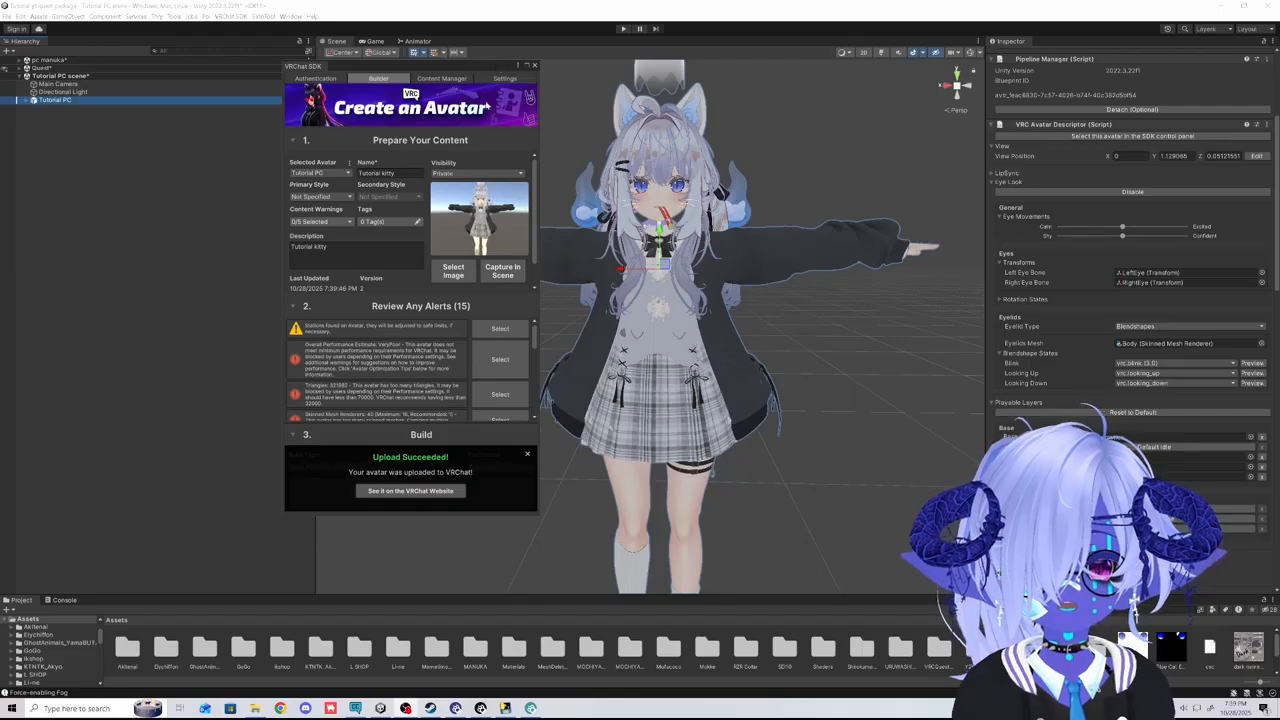
pyautogui.click(527, 454)
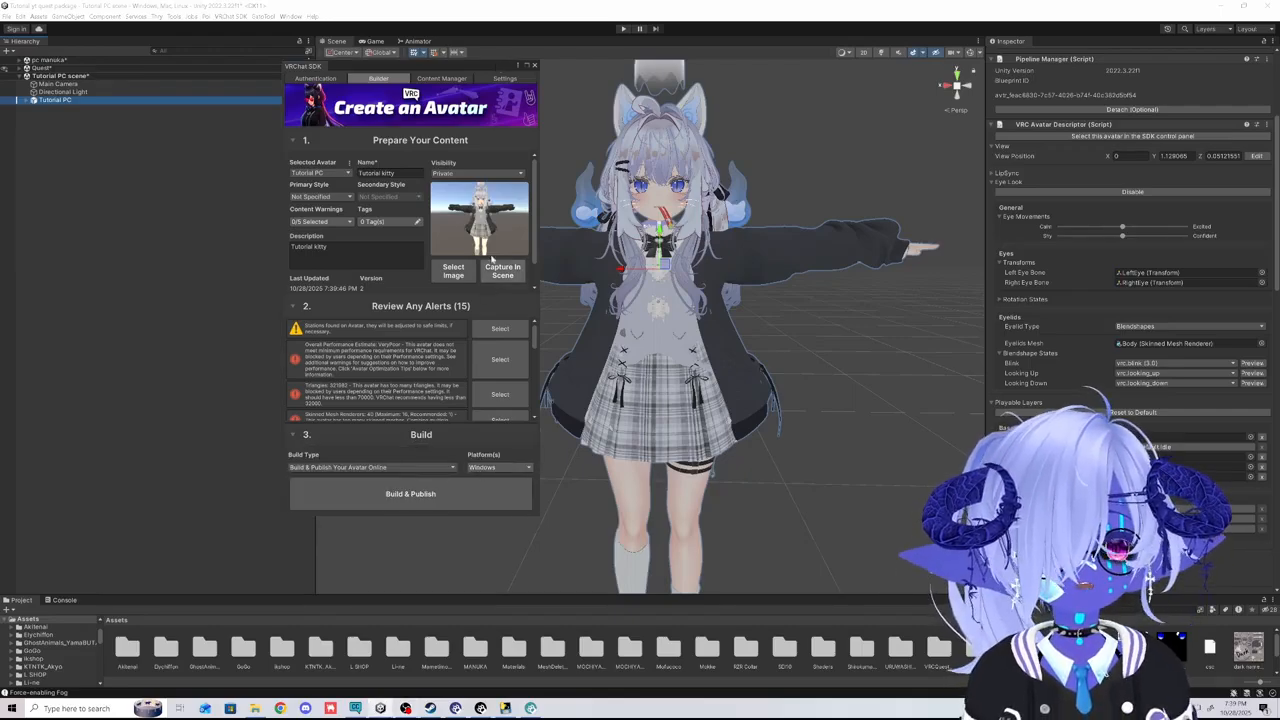
pyautogui.click(535, 66)
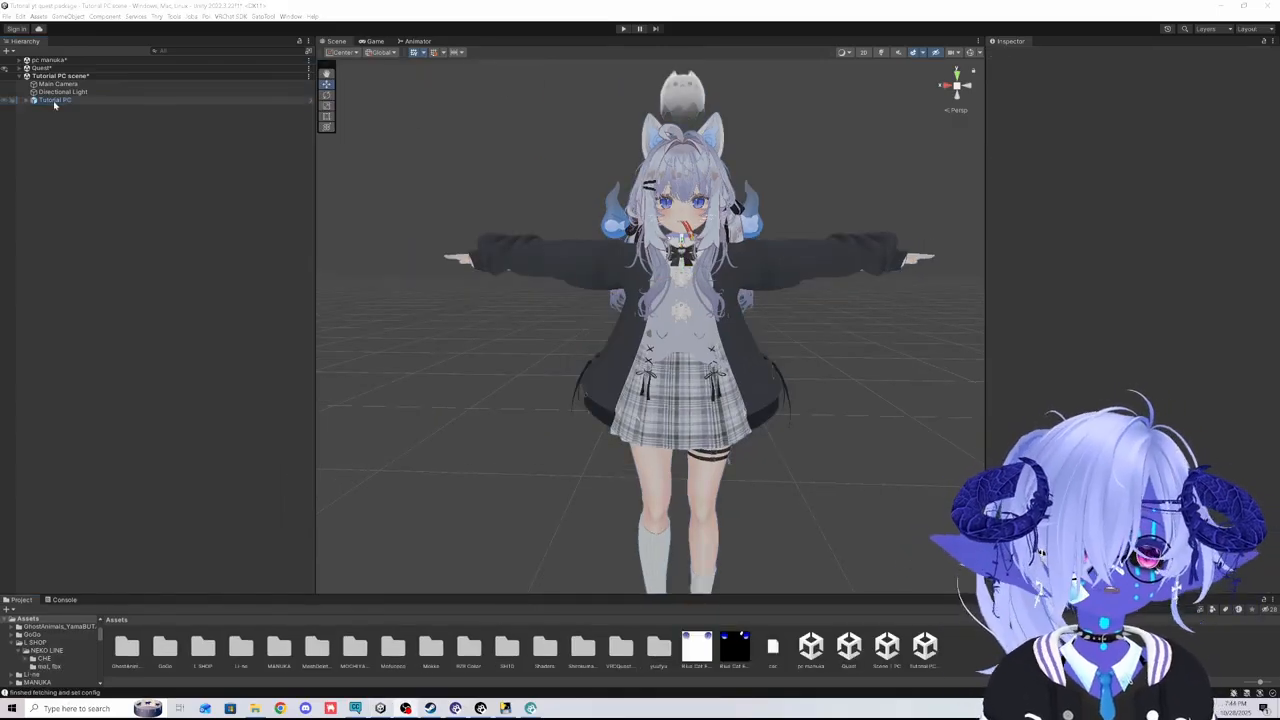
# - Duplicate the Tutorial PC avatar and rename the copy as Tutorial Quest
pyautogui.click(55, 101)
pyautogui.rightClick(55, 101)
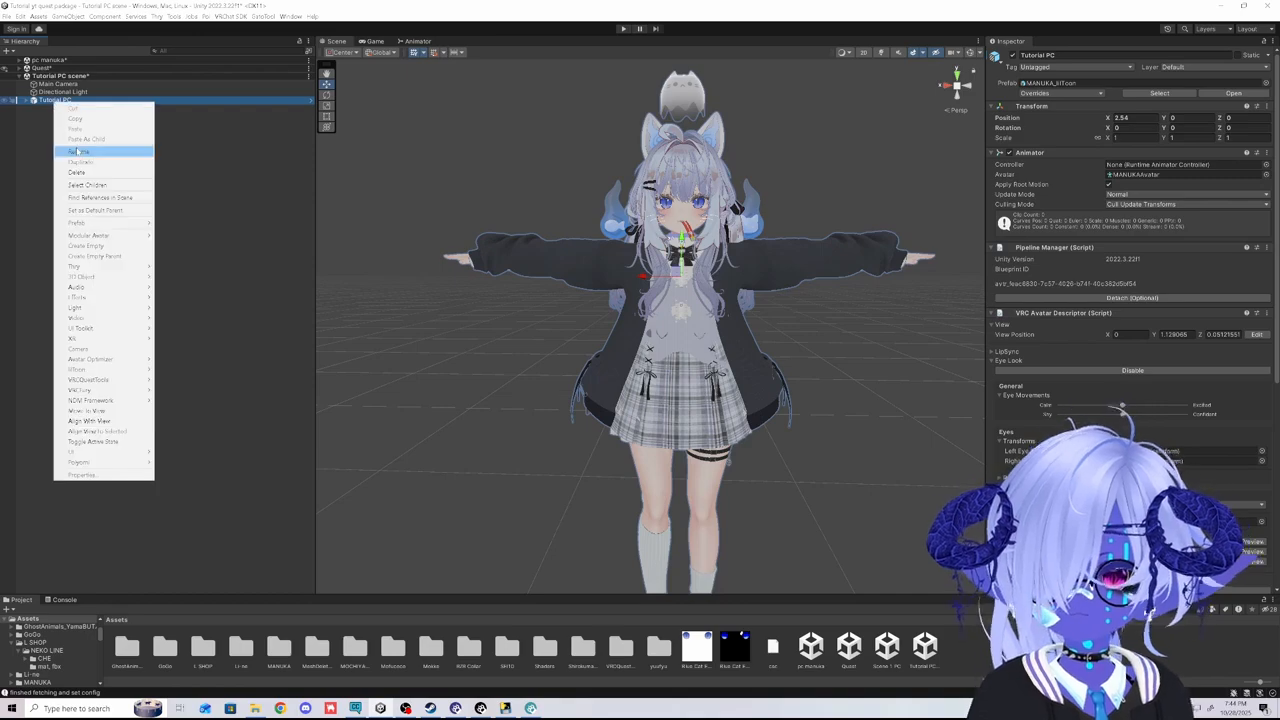
pyautogui.click(101, 162)
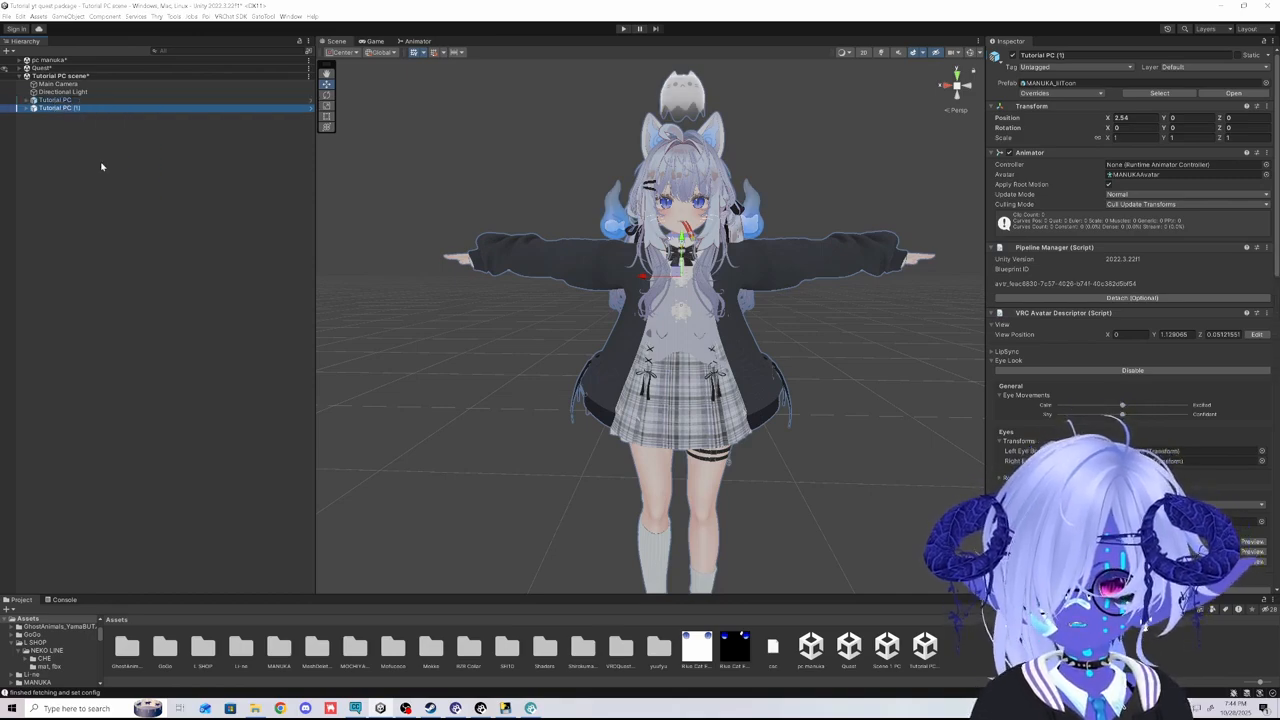
pyautogui.click(1071, 57)
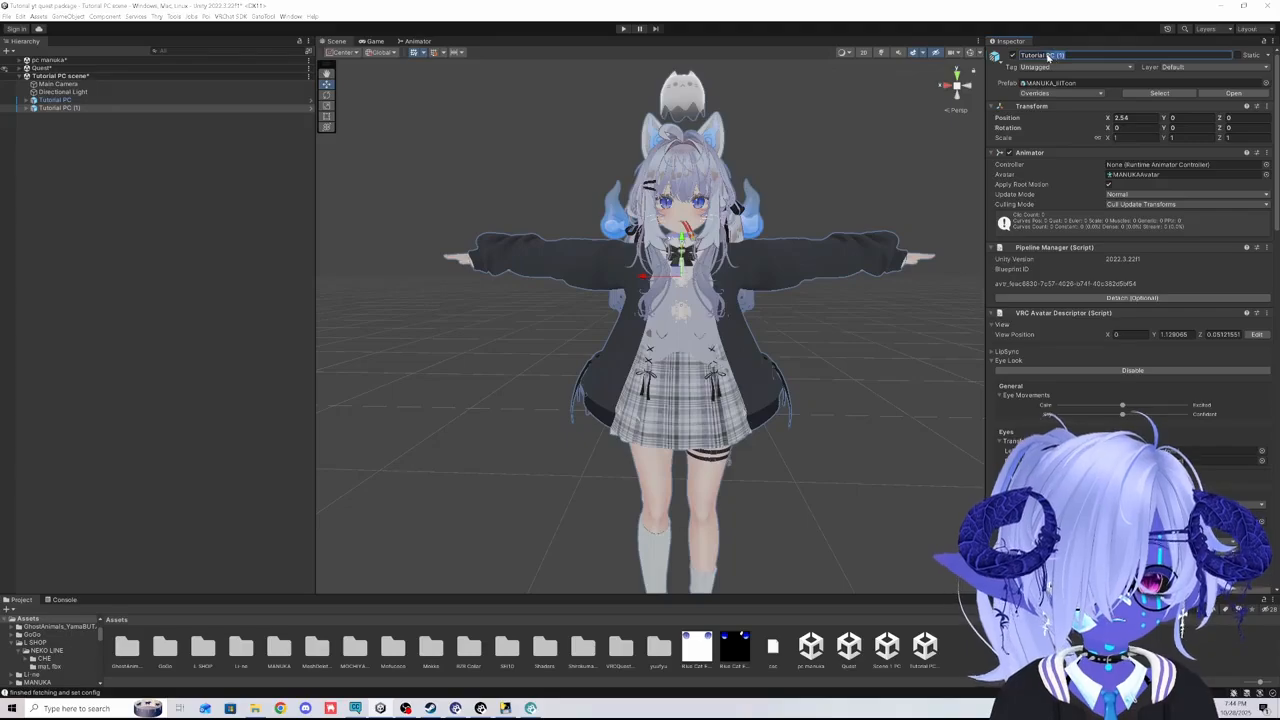
pyautogui.write('Tutorial Qu')
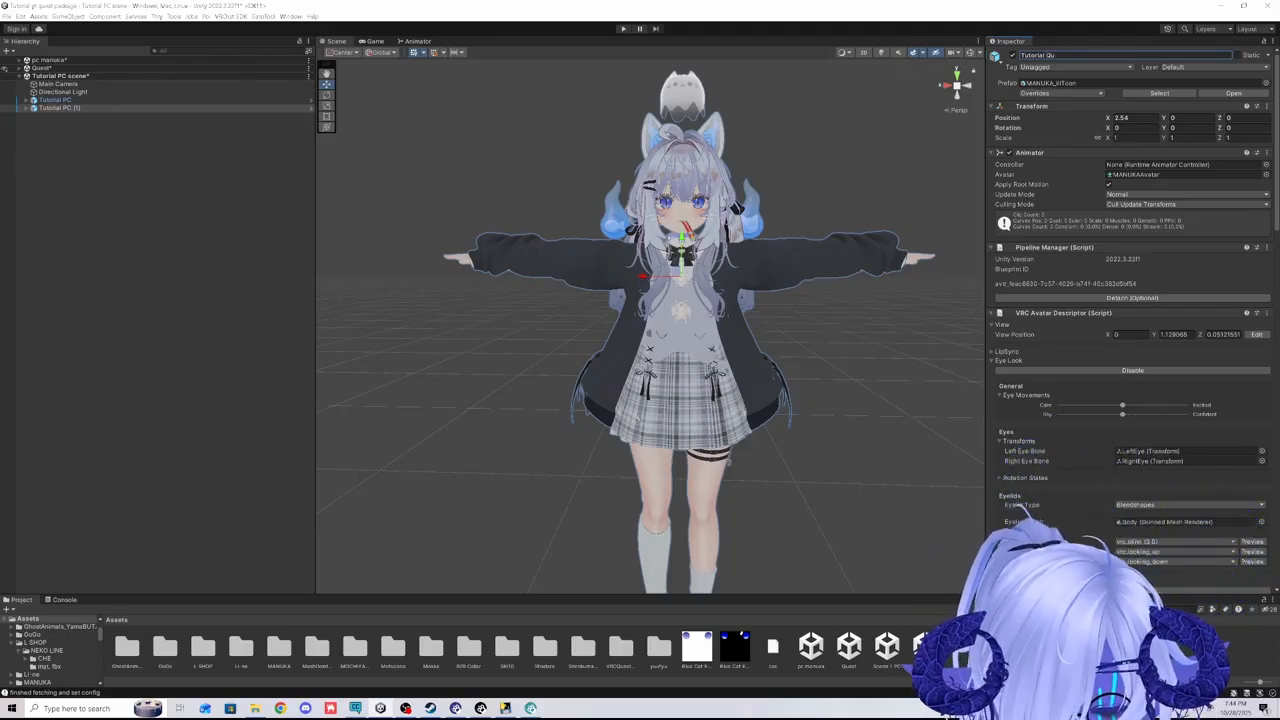
pyautogui.write('est')
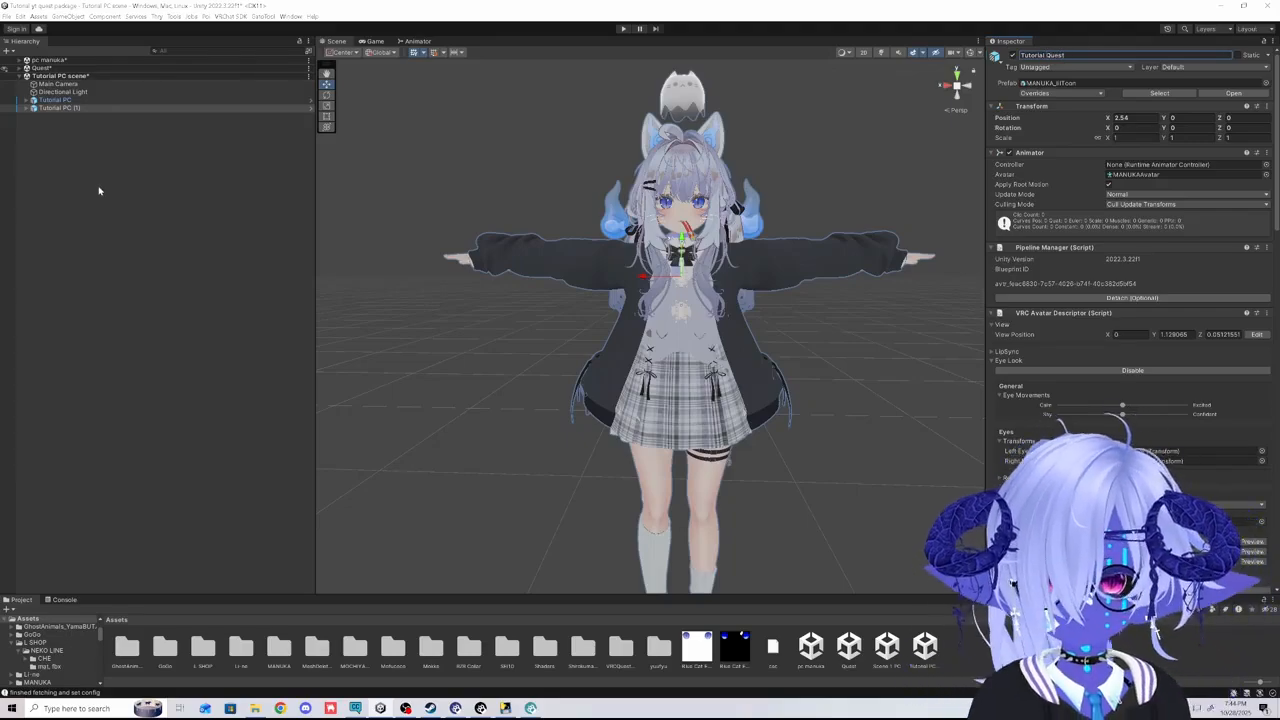
pyautogui.click(103, 191)
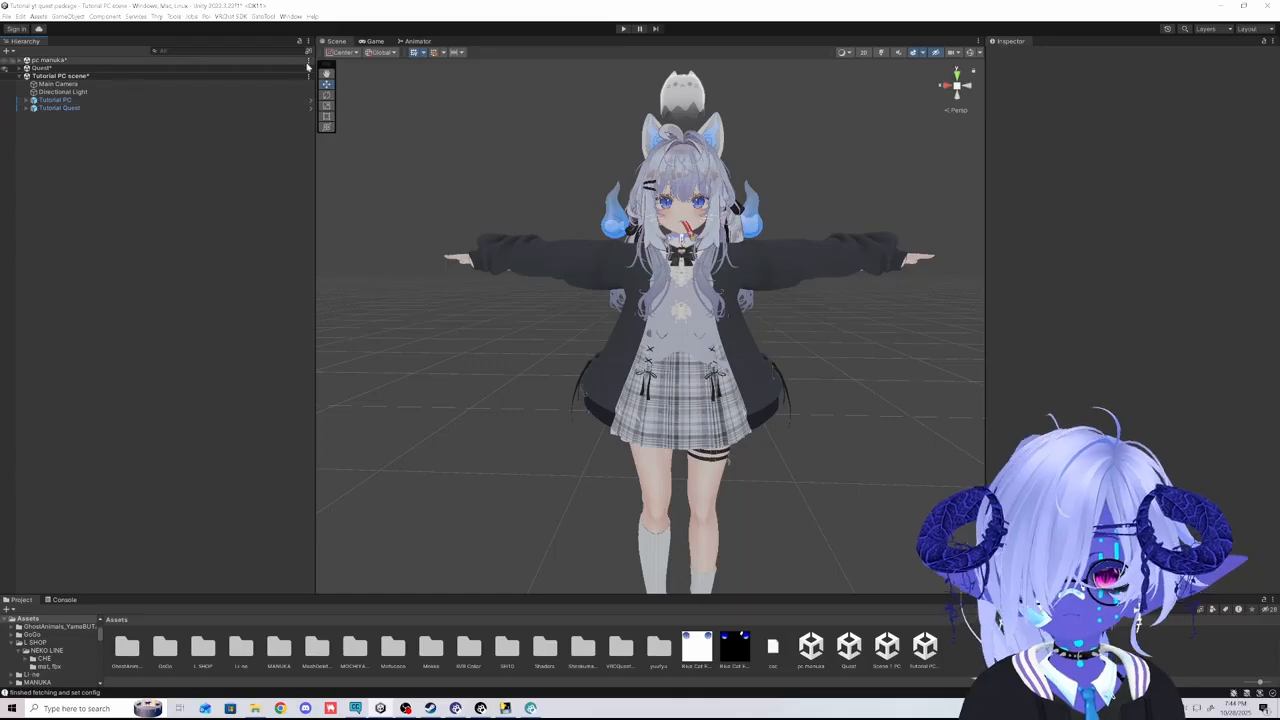
# - Deactivate the original Tutorial PC avatar and select Tutorial Quest
pyautogui.click(237, 101)
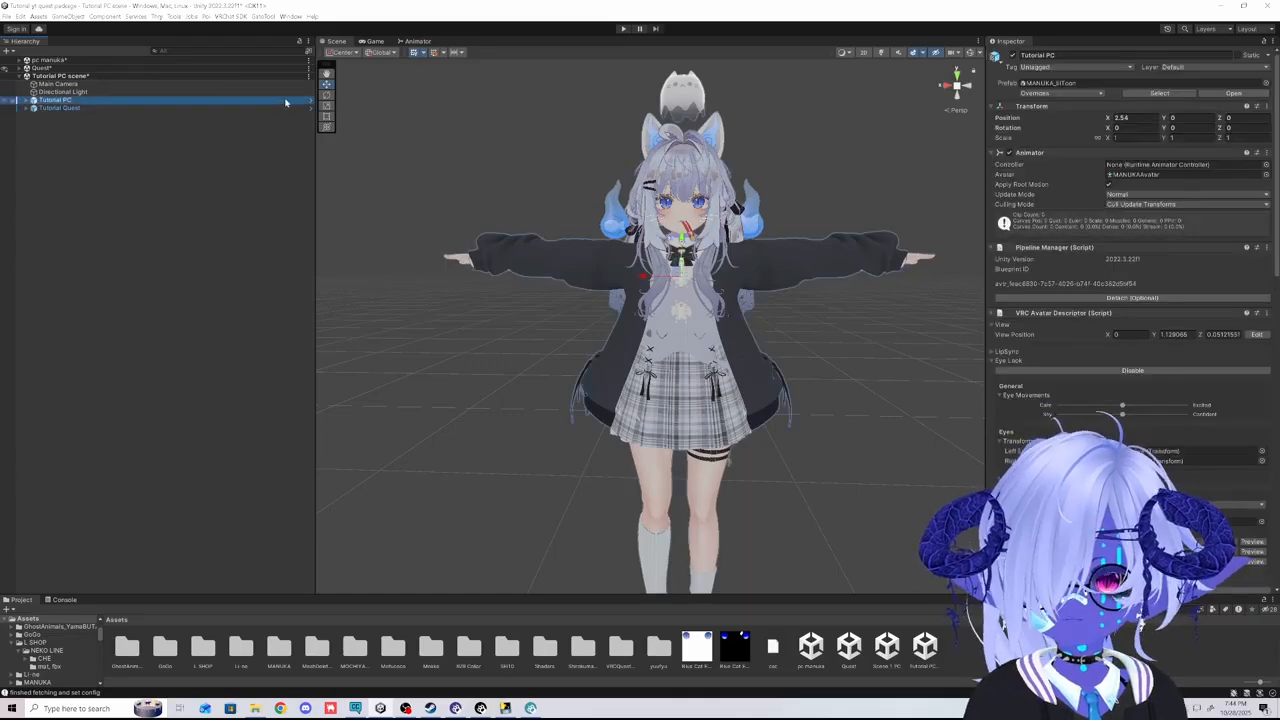
pyautogui.click(1013, 56)
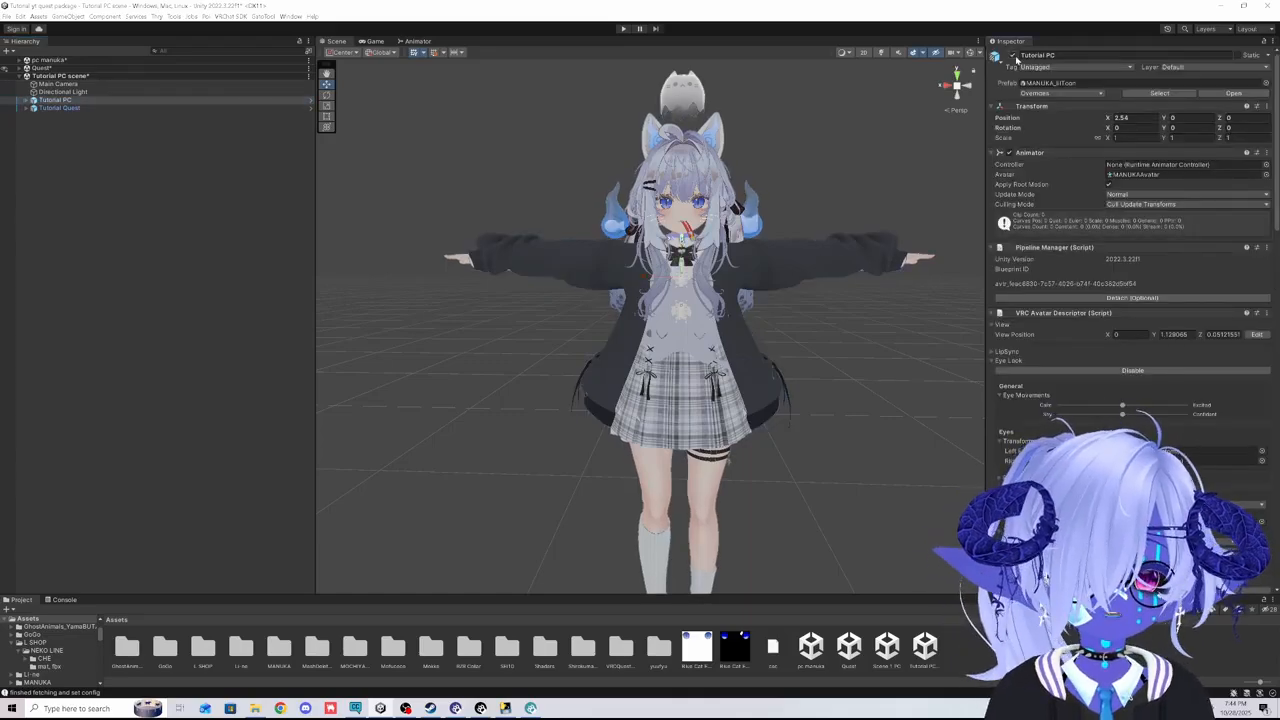
pyautogui.click(163, 108)
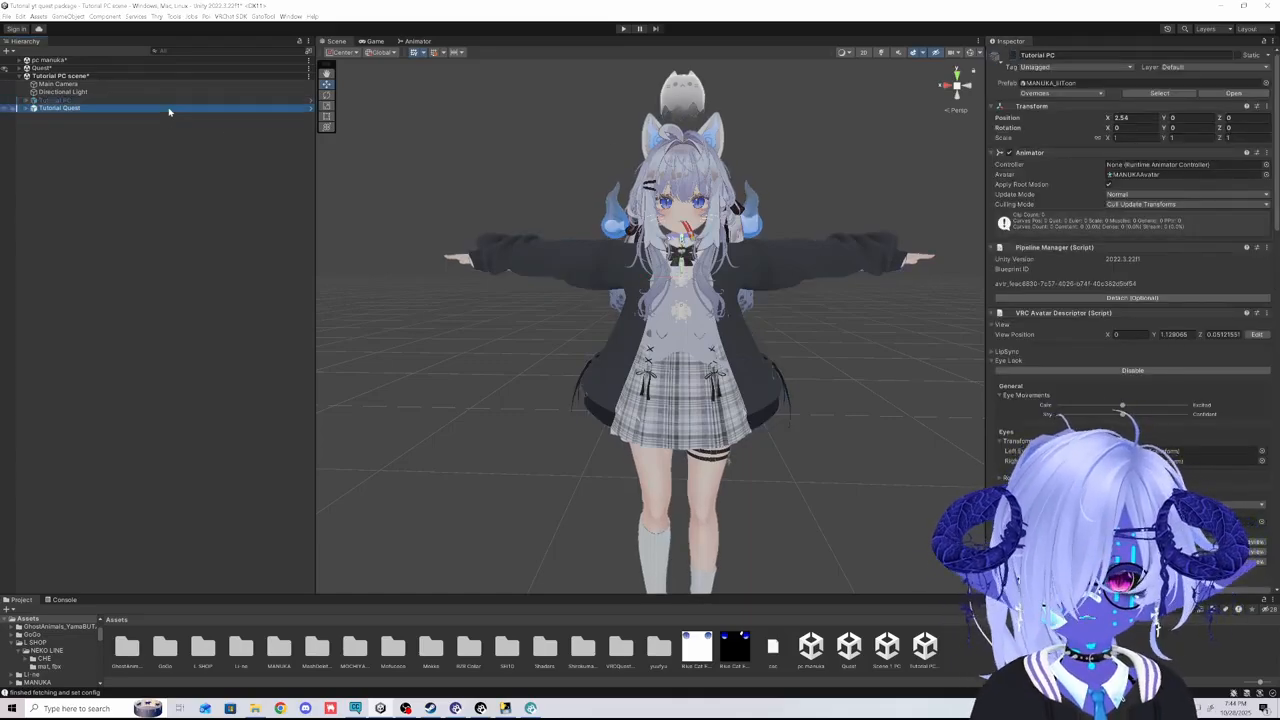
# - Add a new scene to the hierarchy and move the Tutorial Quest avatar into it
pyautogui.click(308, 76)
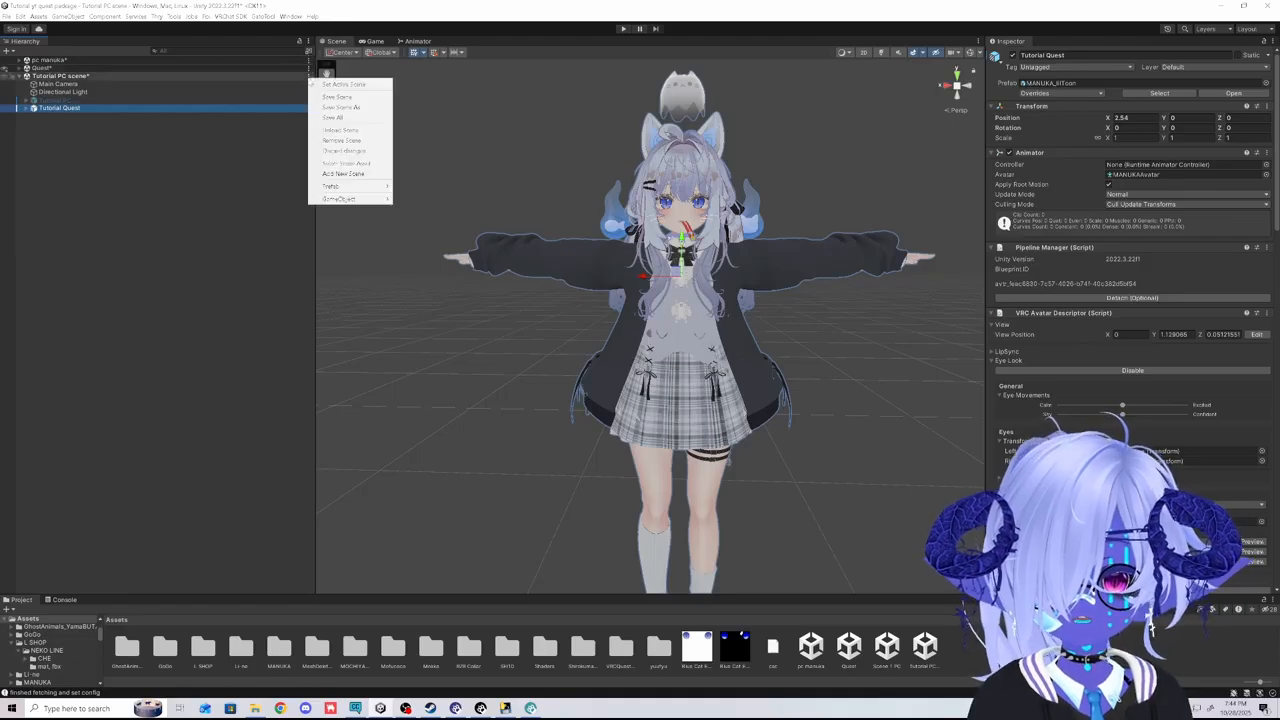
pyautogui.click(340, 174)
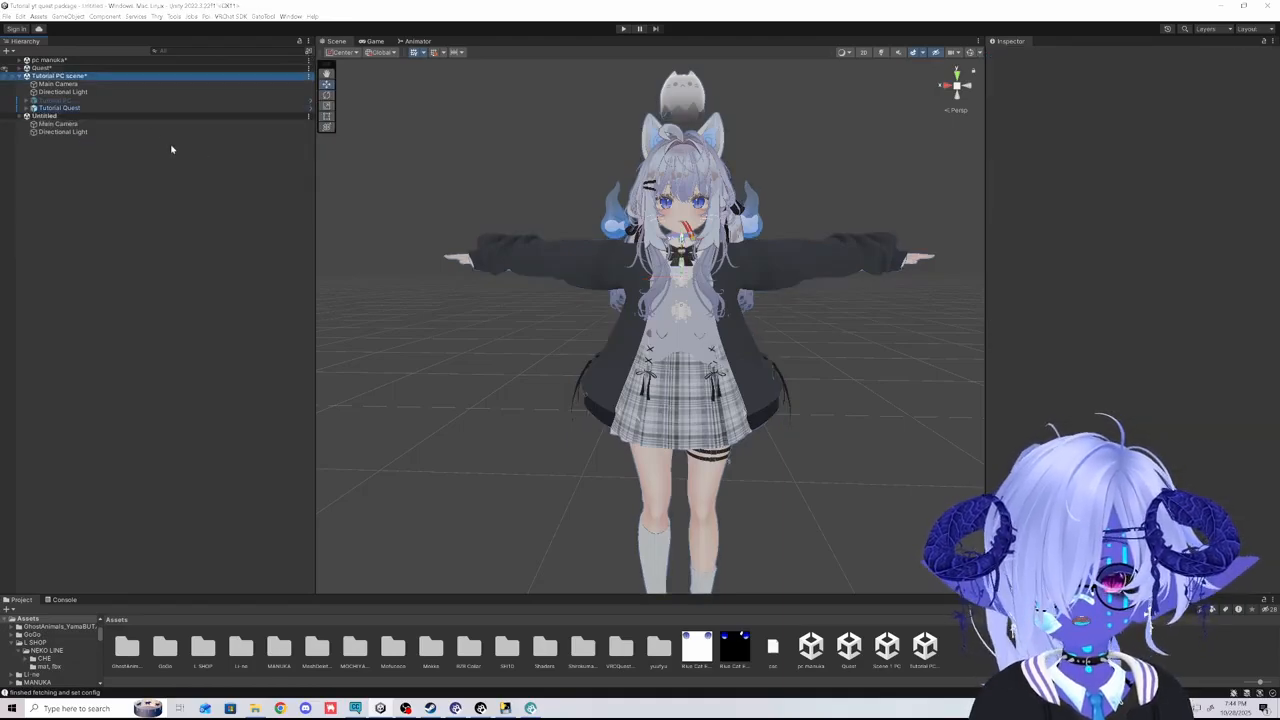
pyautogui.click(66, 109)
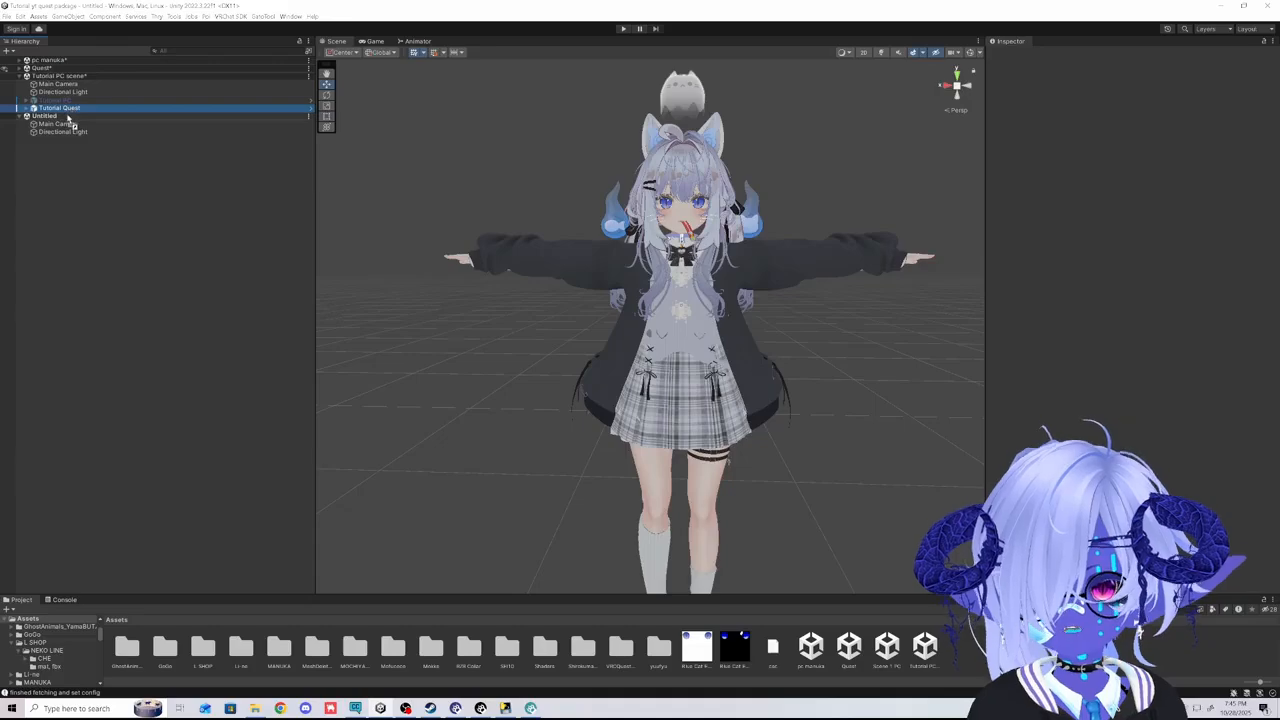
pyautogui.moveTo(68, 118); pyautogui.dragTo(72, 116)
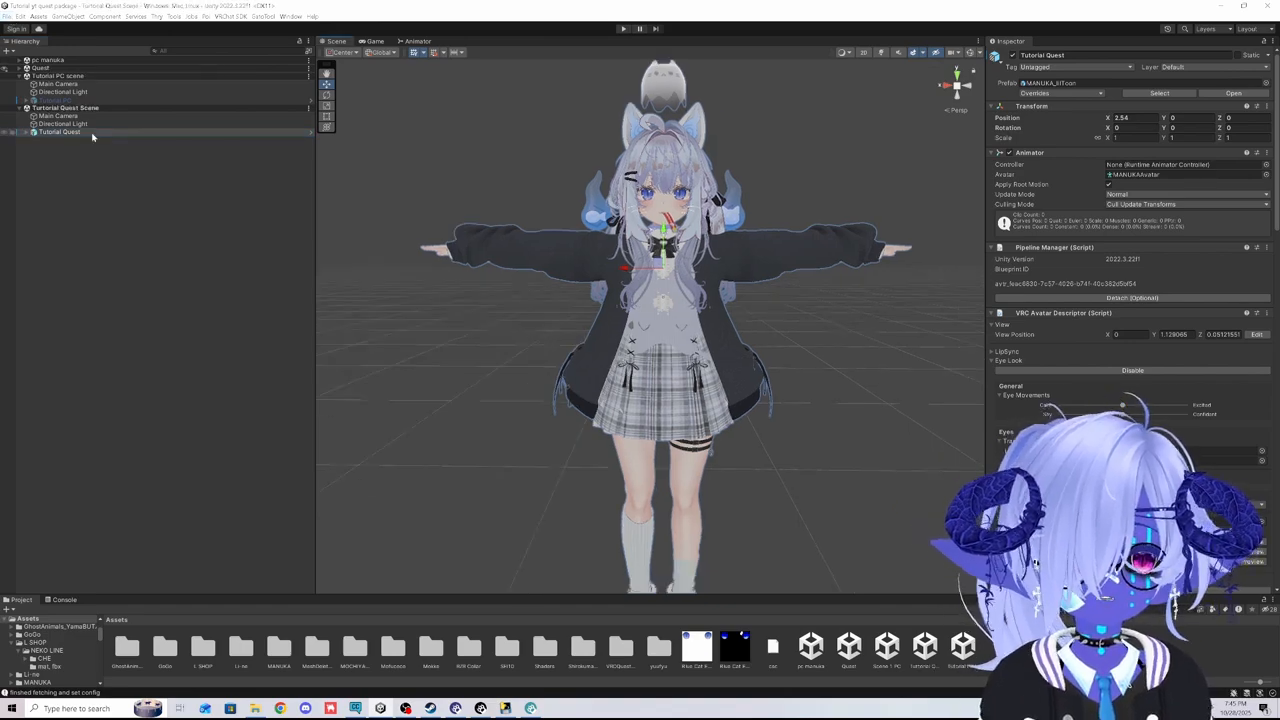
# - Open VRCQuestTools' Android conversion for the Tutorial Quest avatar and look through its Avatar Dynamics settings
pyautogui.rightClick(91, 133)
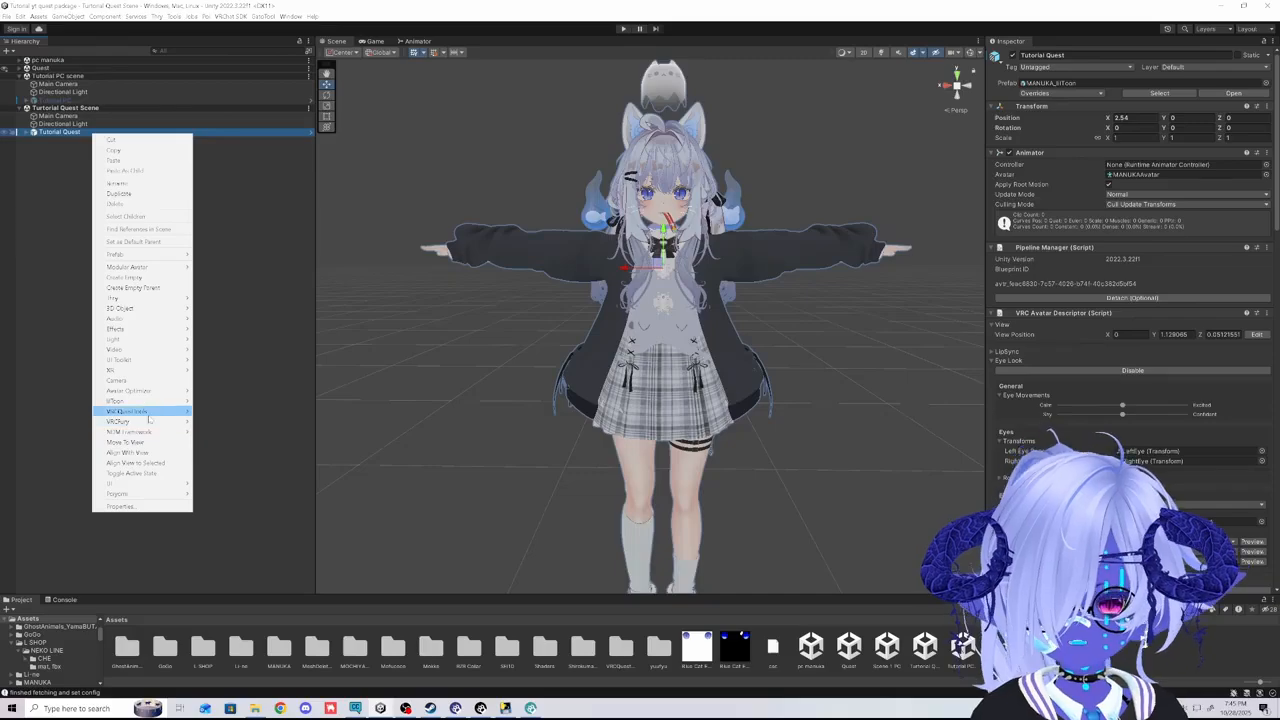
pyautogui.moveTo(146, 413)
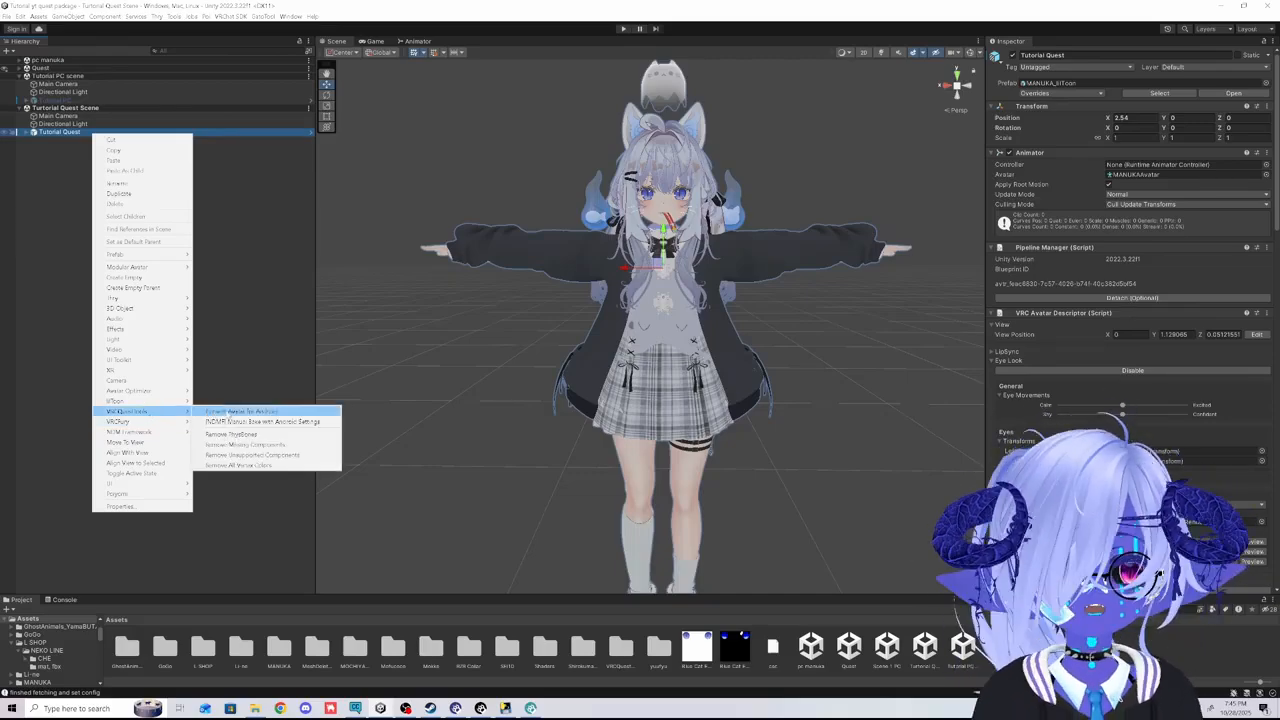
pyautogui.click(226, 413)
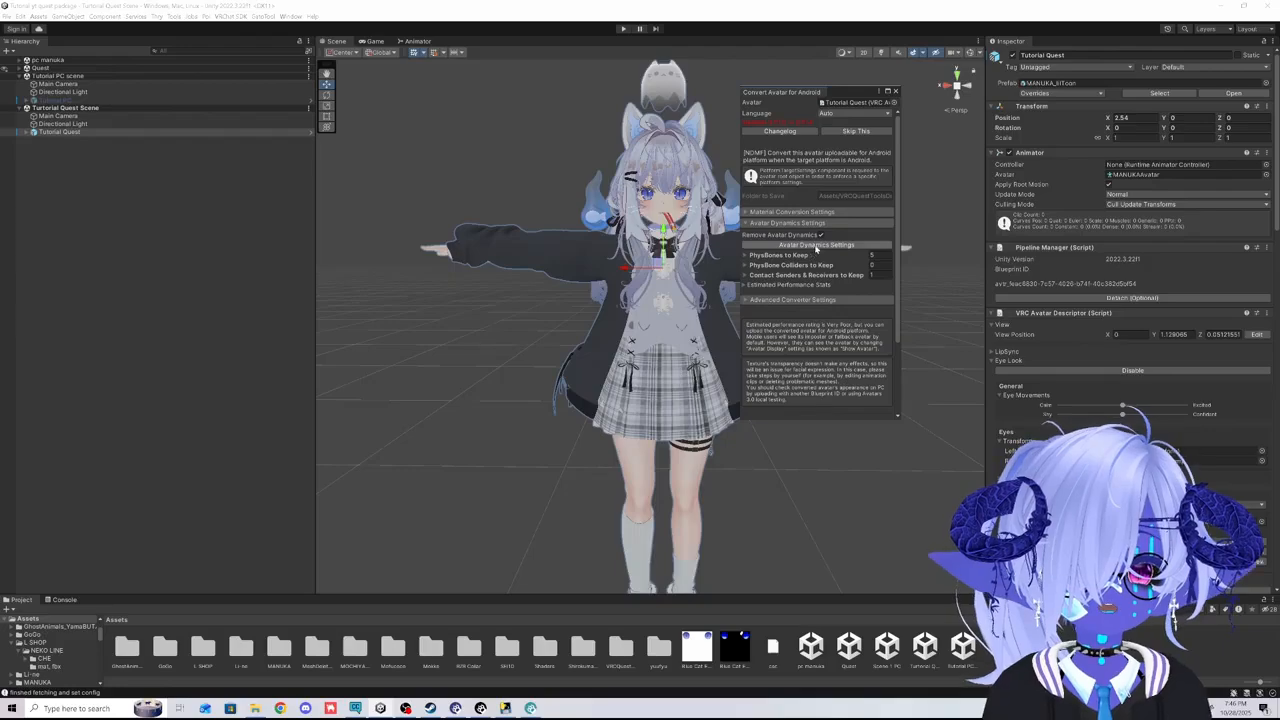
pyautogui.click(815, 250)
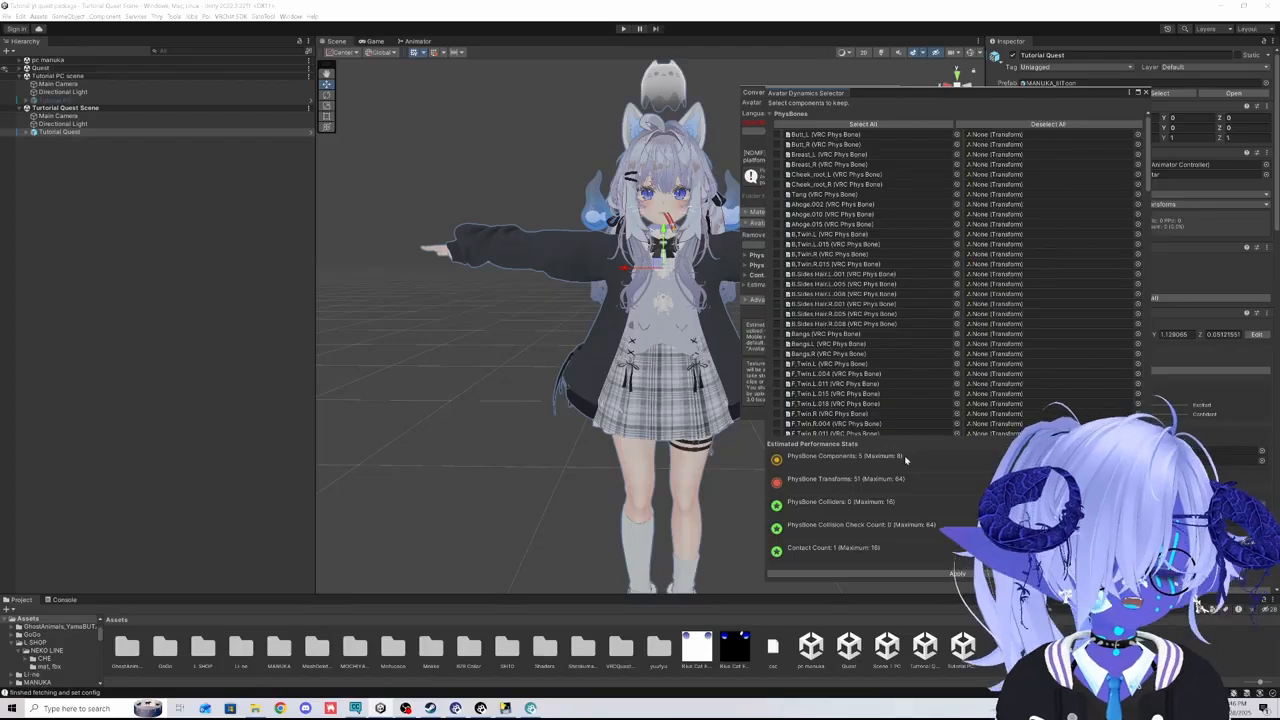
pyautogui.scroll(-10, 857, 220)
pyautogui.scroll(10, 857, 220)
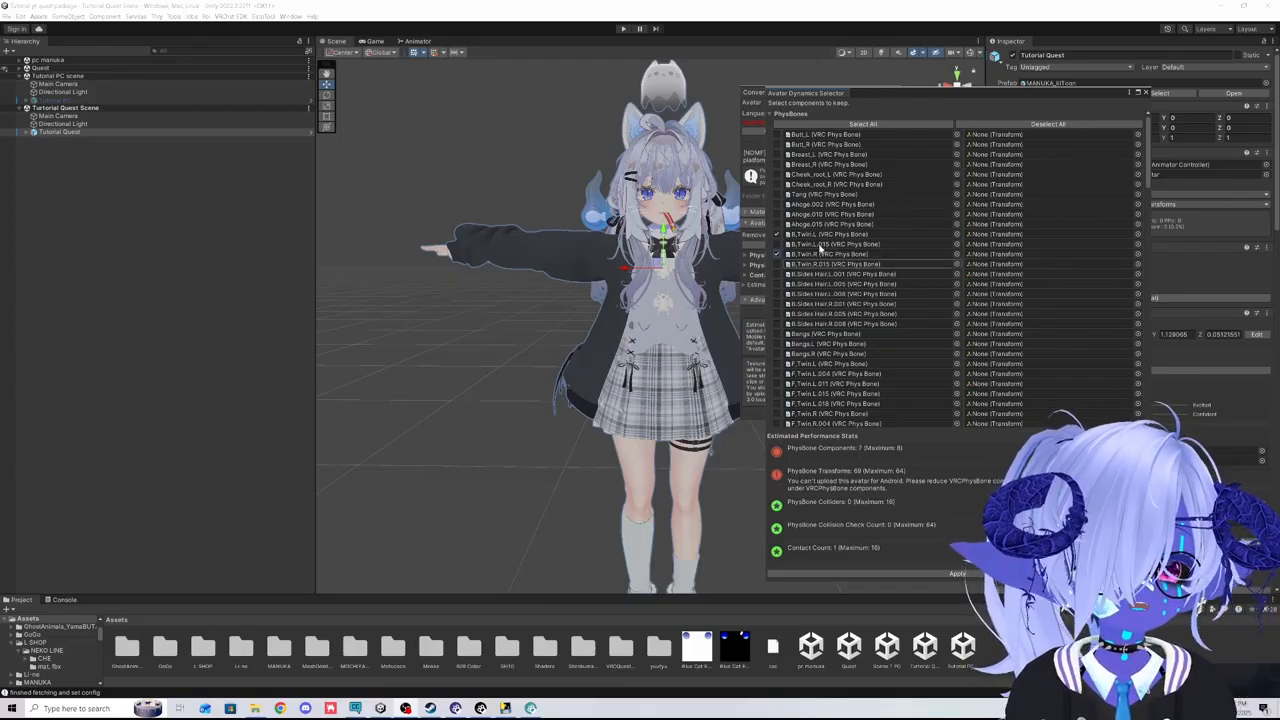
# - Select the twin hair mesh, exclude the B_Twin.R and B_Twin.L PhysBones from the components to keep, and apply the selection
pyautogui.click(698, 292)
pyautogui.click(698, 292)
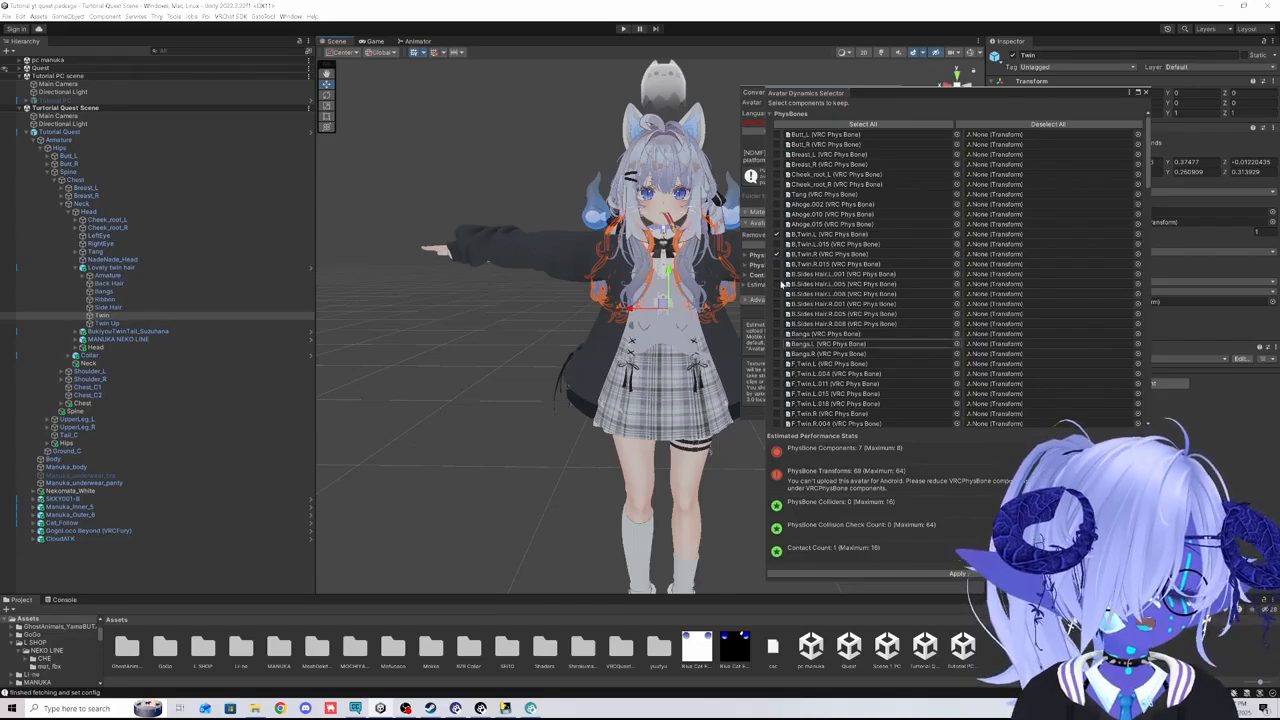
pyautogui.click(777, 254)
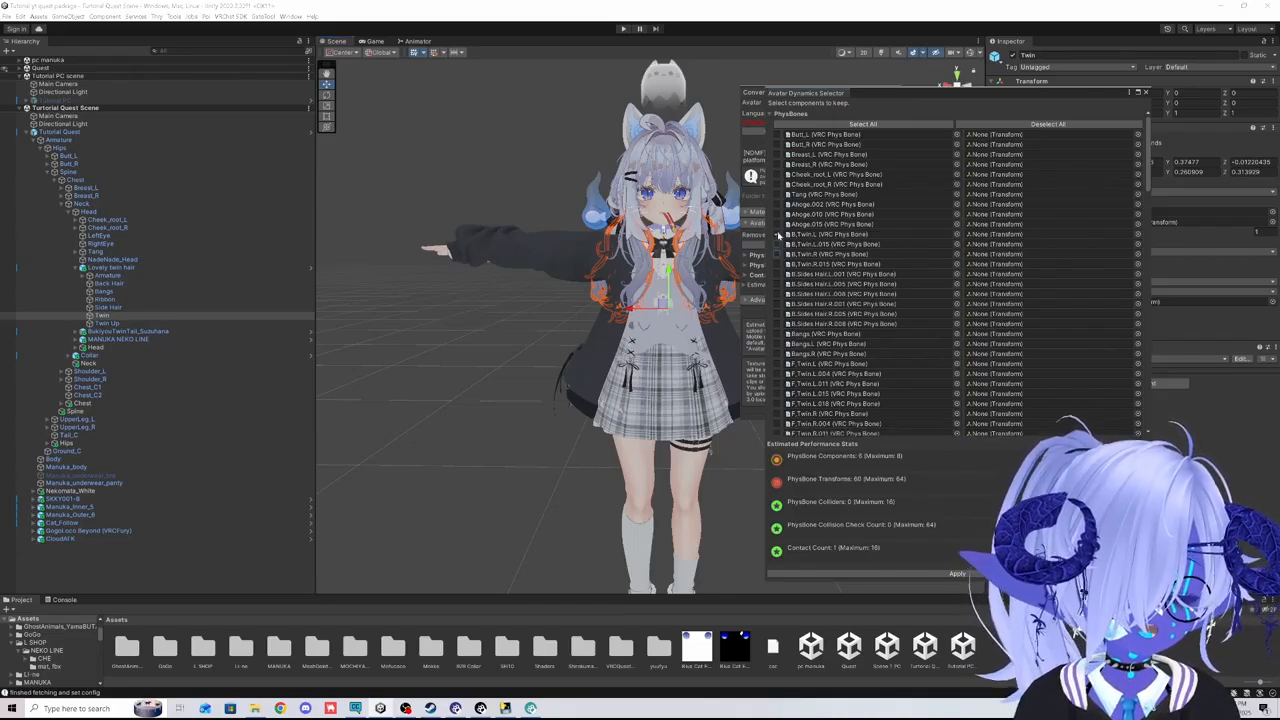
pyautogui.click(776, 234)
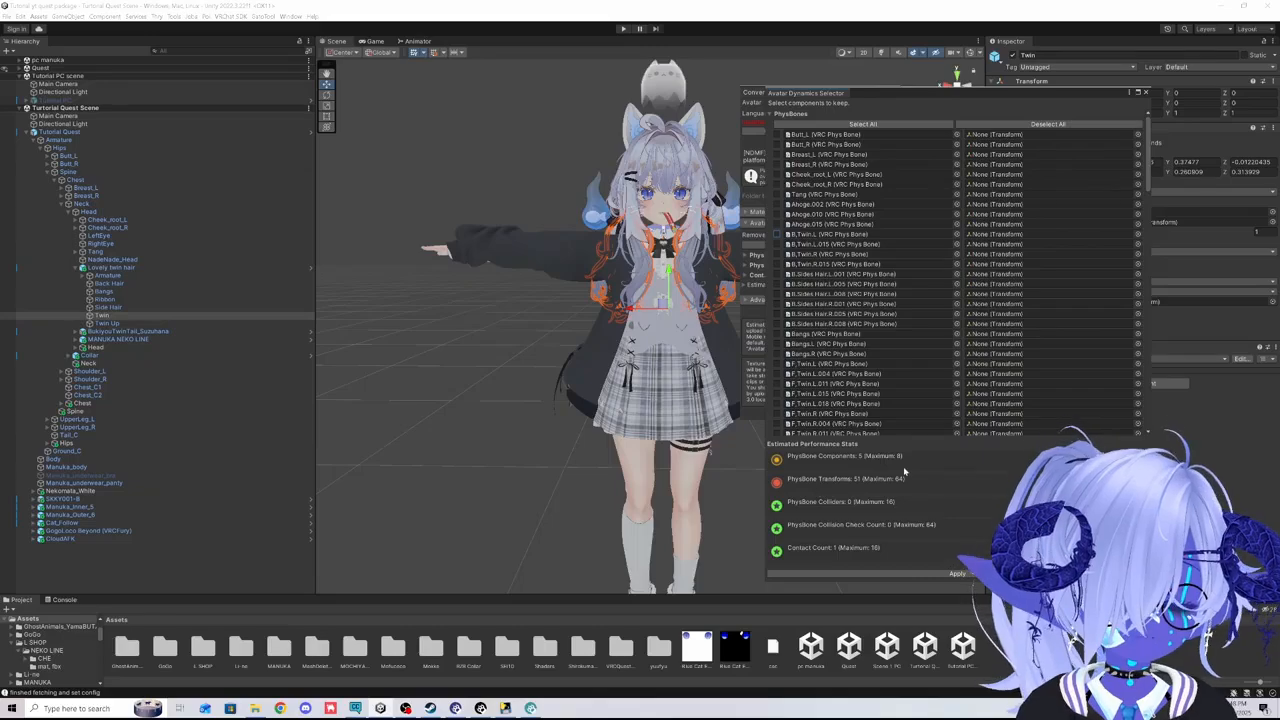
pyautogui.scroll(-10, 873, 406)
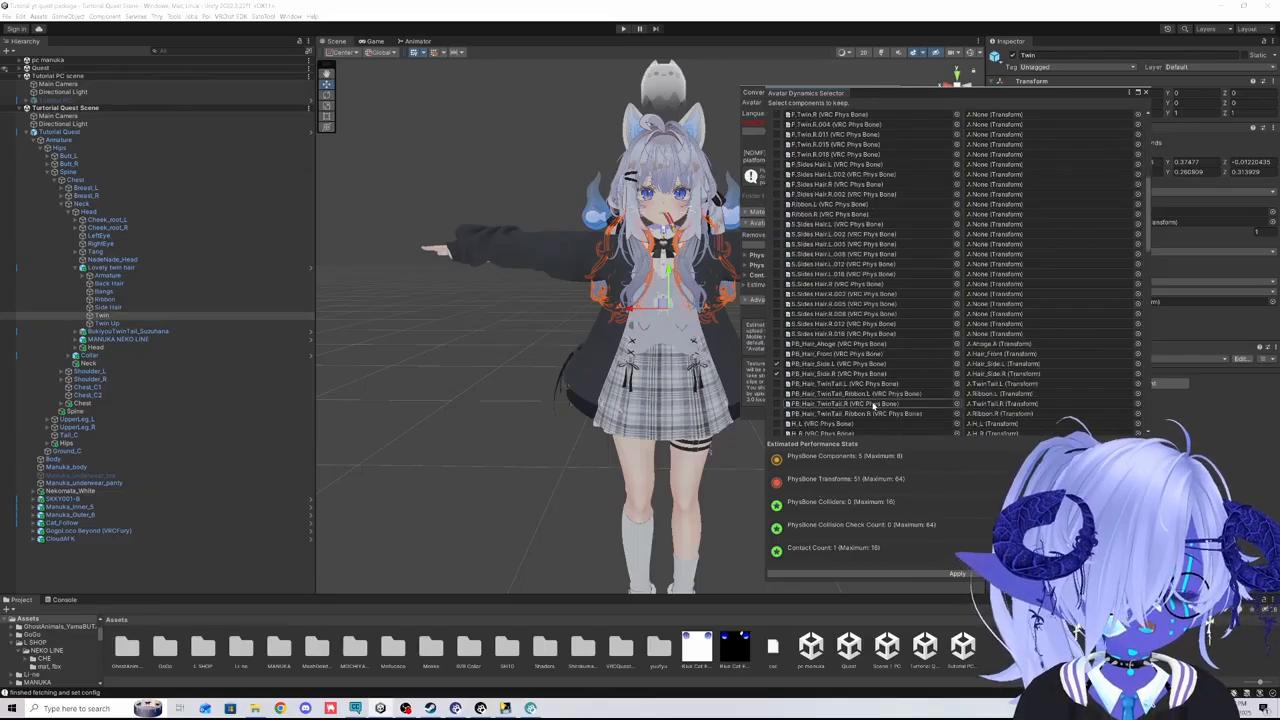
pyautogui.scroll(-10, 873, 406)
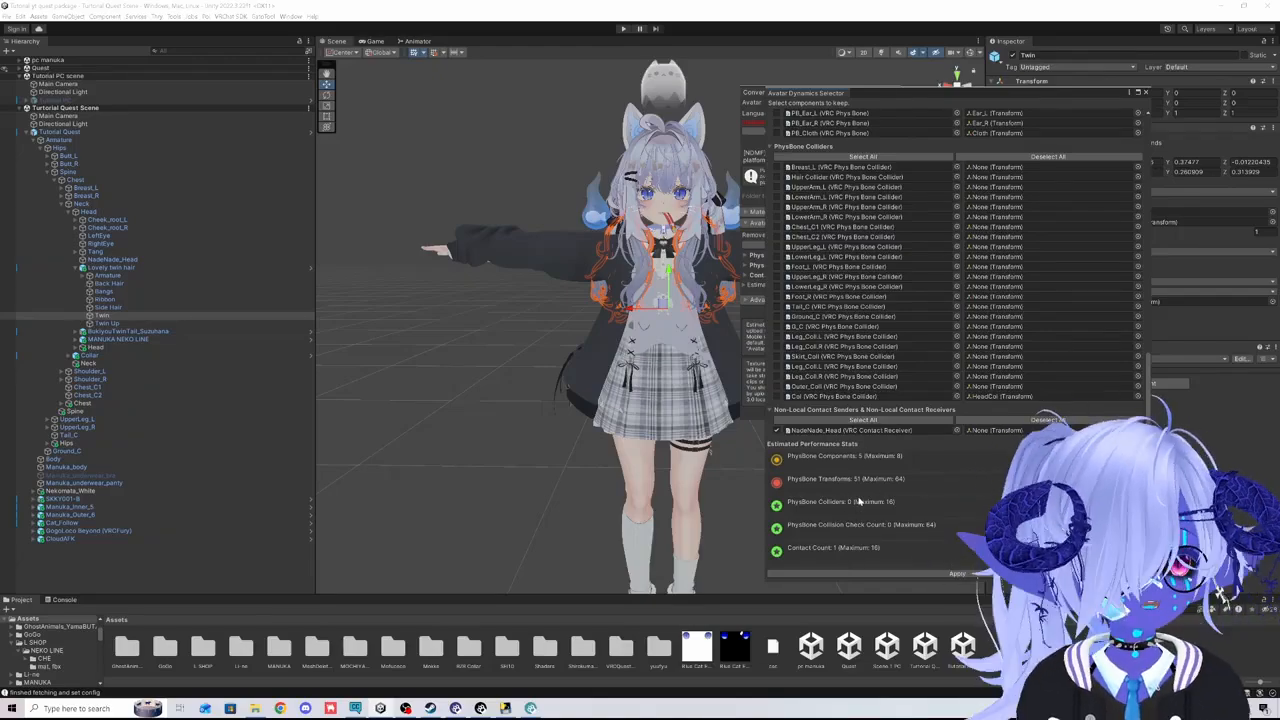
pyautogui.click(957, 574)
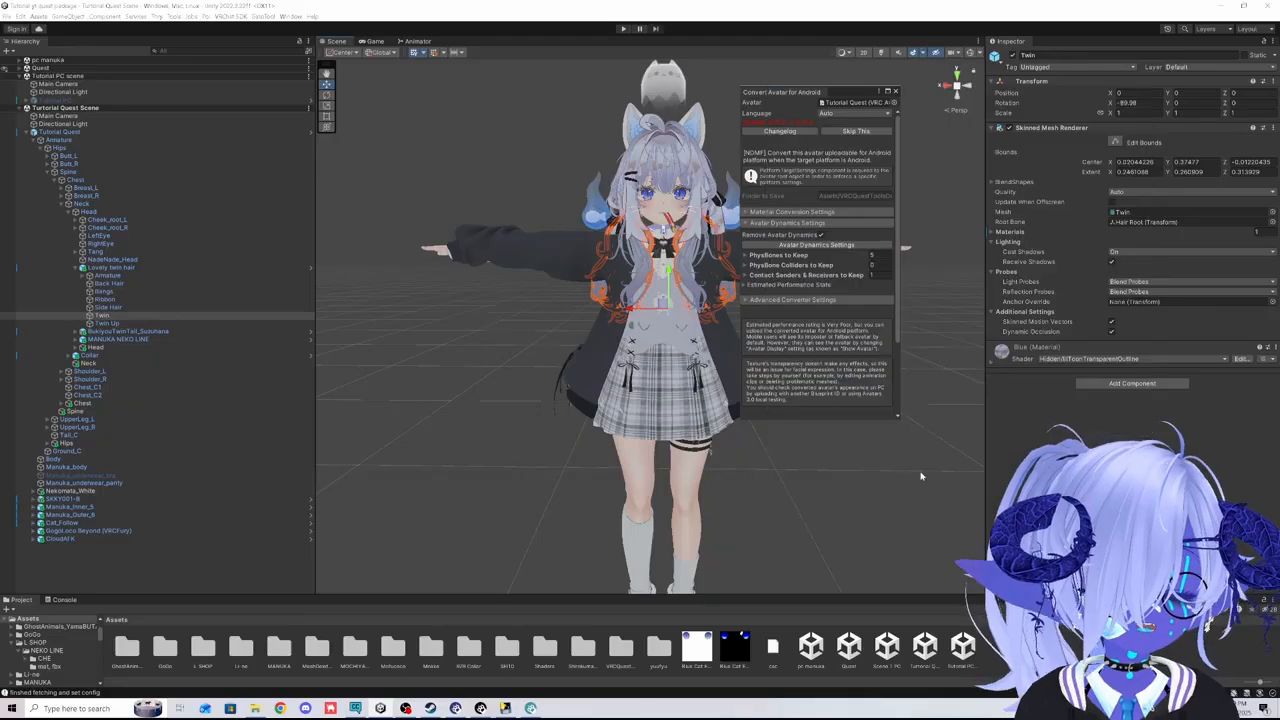
# - Convert the Tutorial Quest avatar for Android with the manual conversion, select the converted copy, and close the converter
pyautogui.scroll(-3, 848, 285)
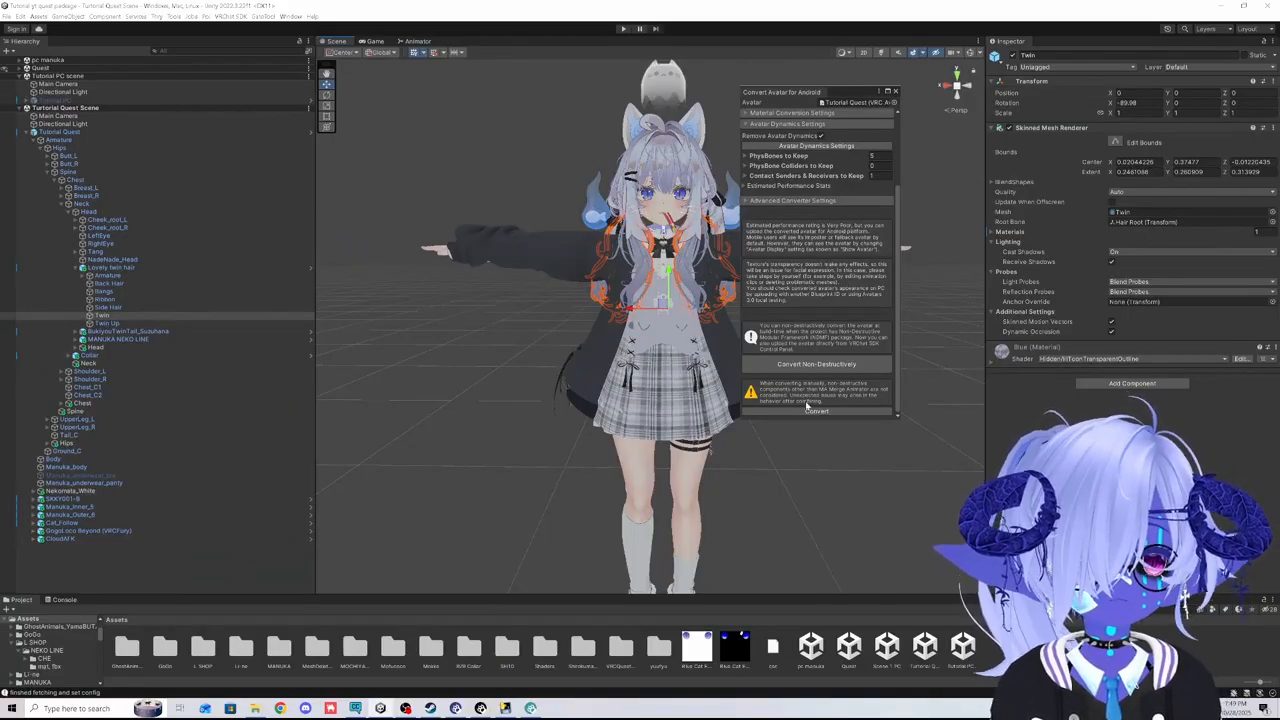
pyautogui.click(810, 411)
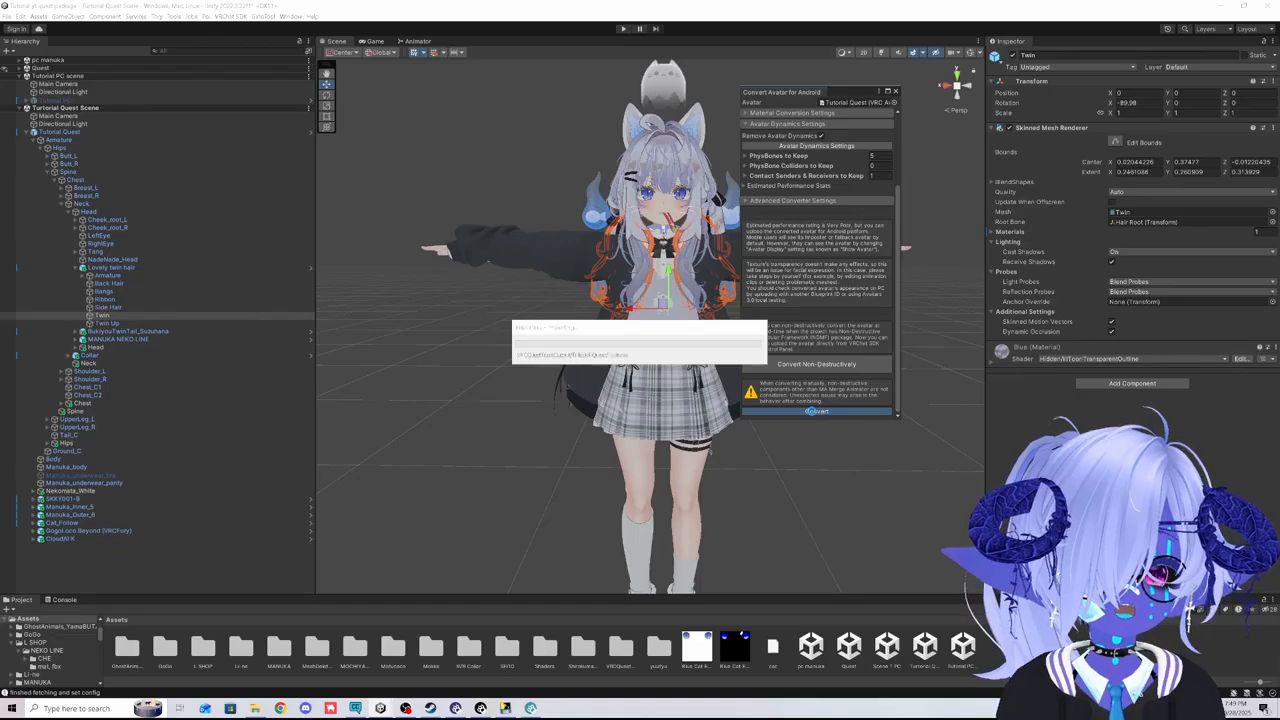
pyautogui.click(53, 133)
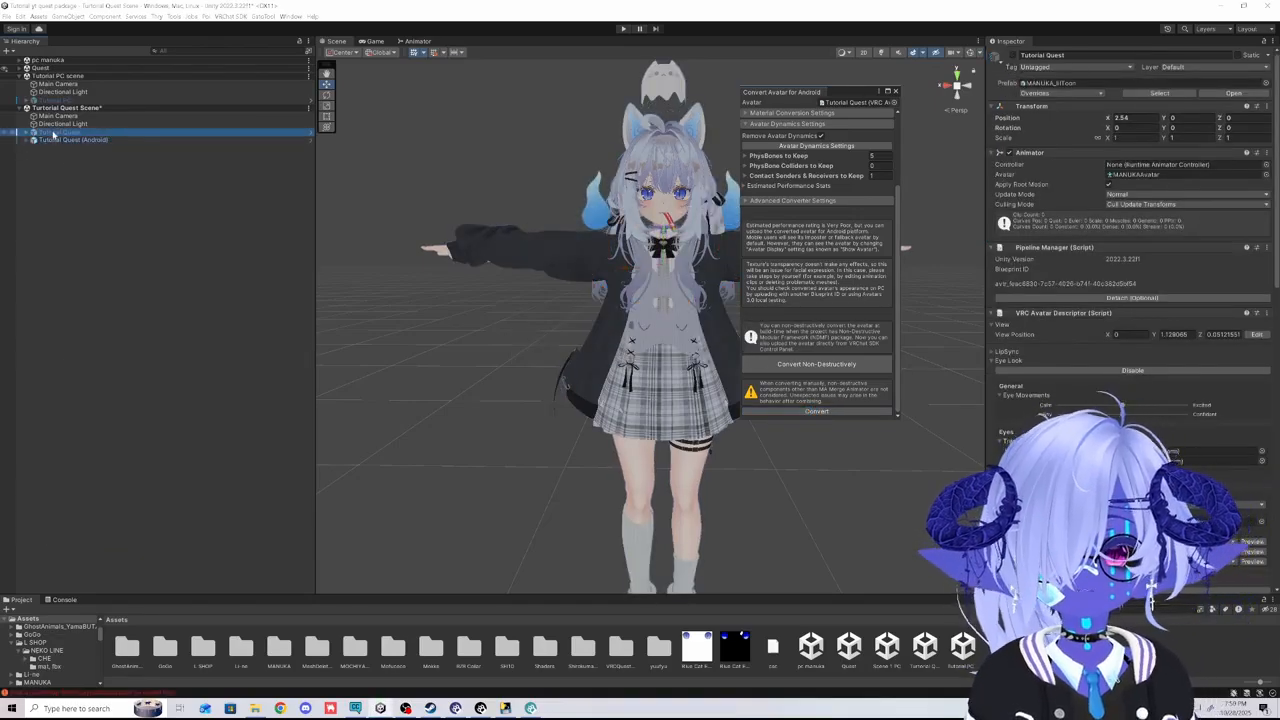
pyautogui.click(131, 141)
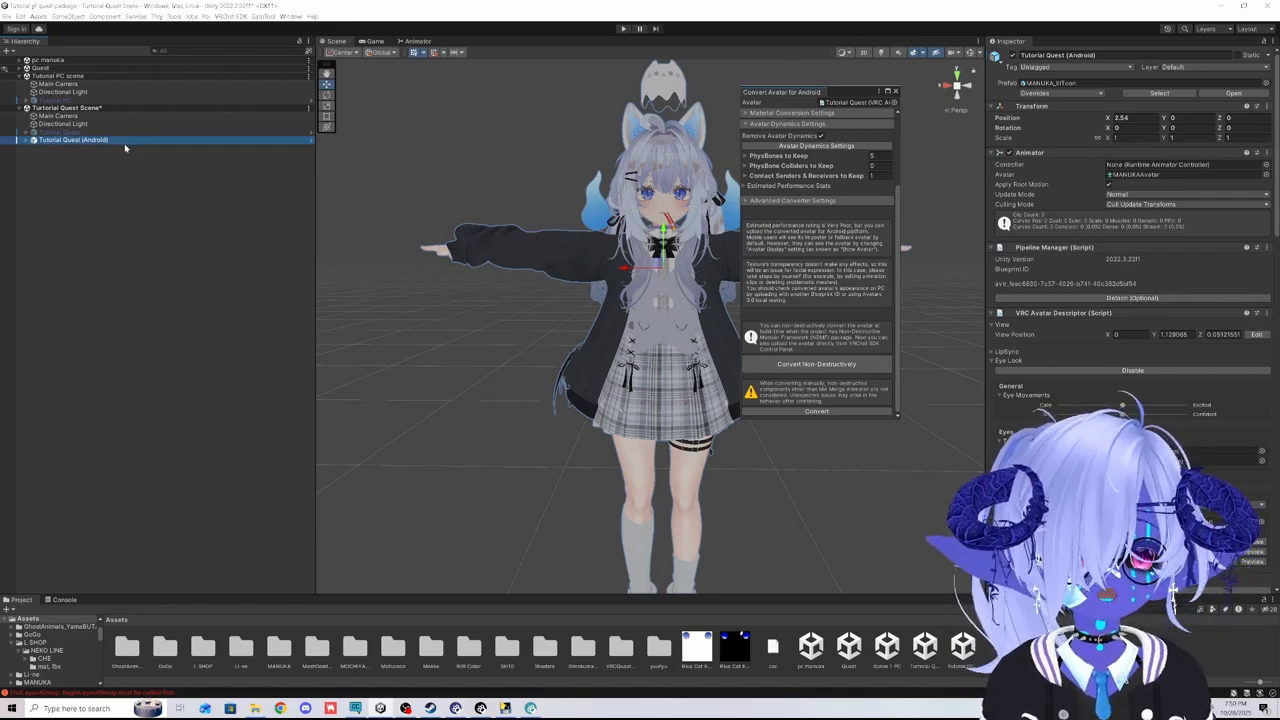
pyautogui.click(895, 91)
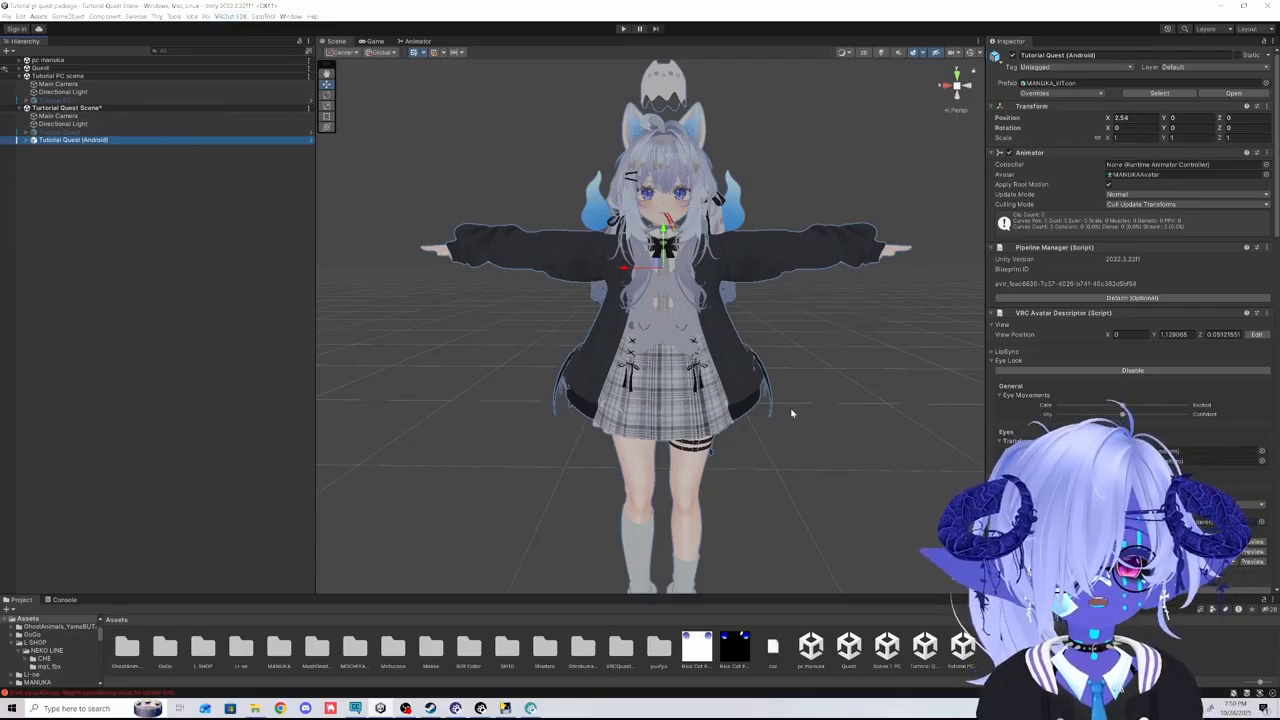
# - Auto-fix the unsupported components alert in the VRChat SDK builder and try to build and publish the Tutorial Quest (Android) avatar for Android
pyautogui.click(232, 19)
pyautogui.click(245, 42)
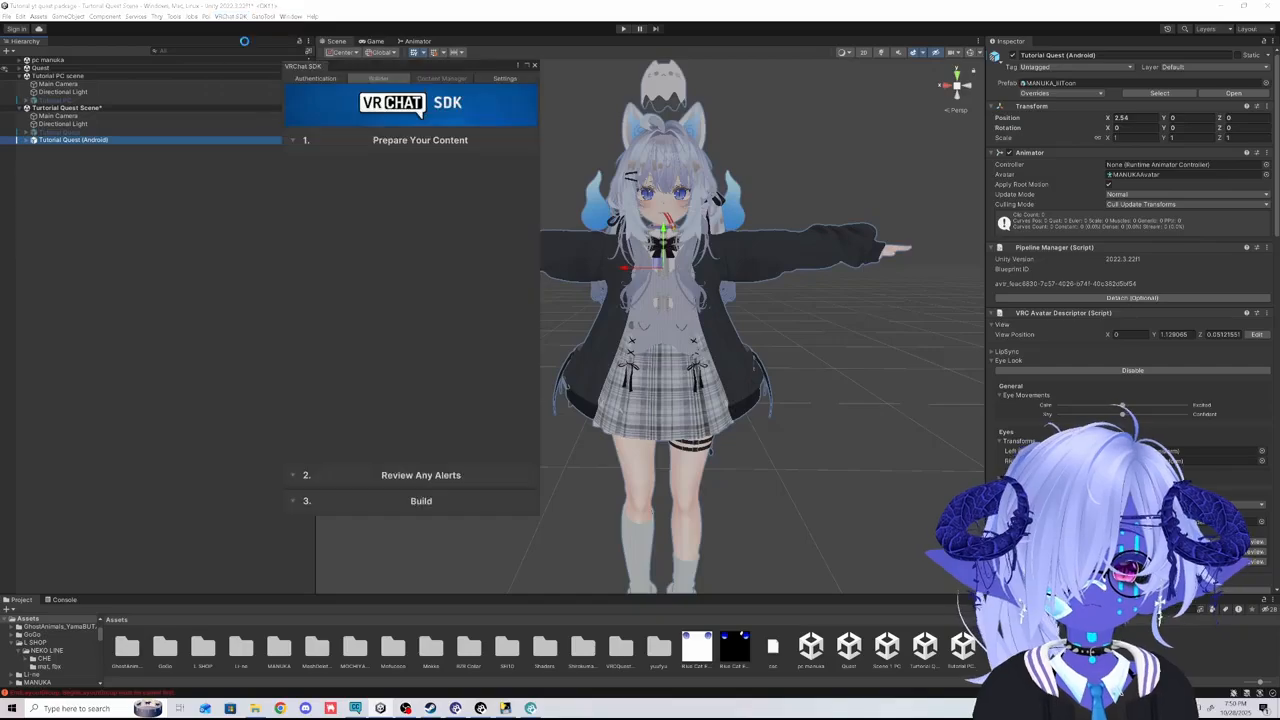
pyautogui.moveTo(423, 68); pyautogui.dragTo(912, 78)
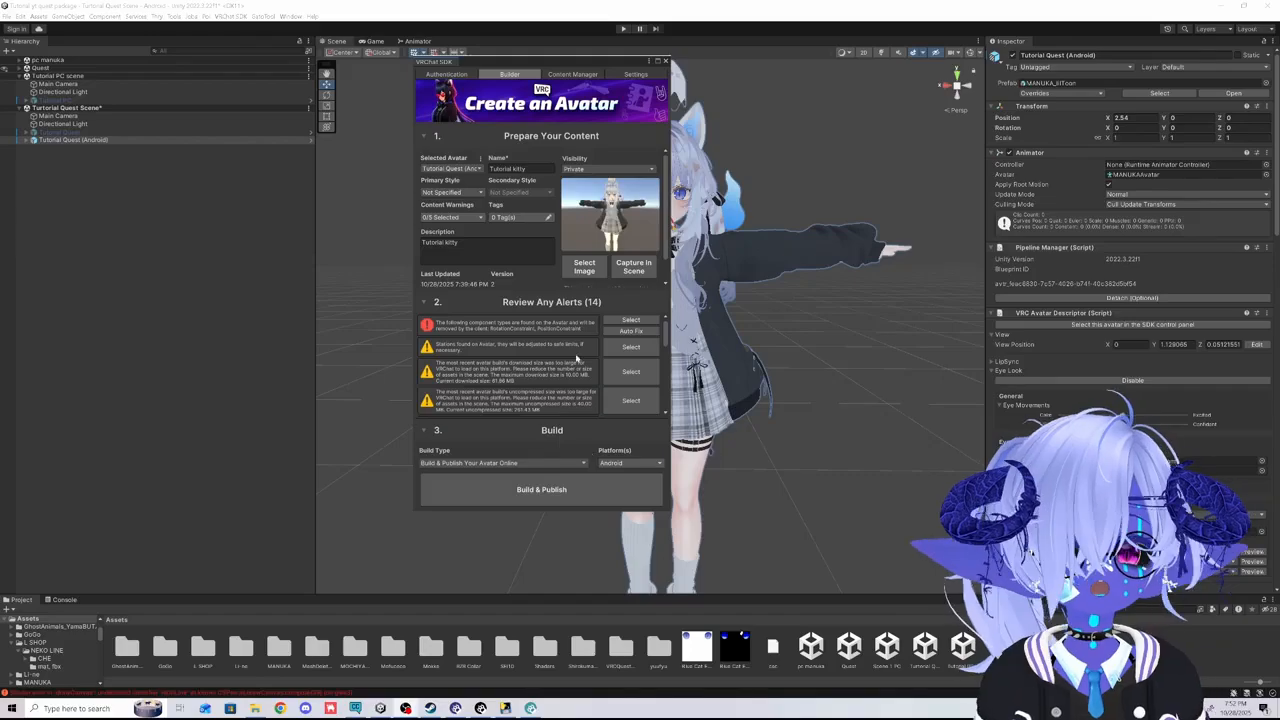
pyautogui.click(643, 333)
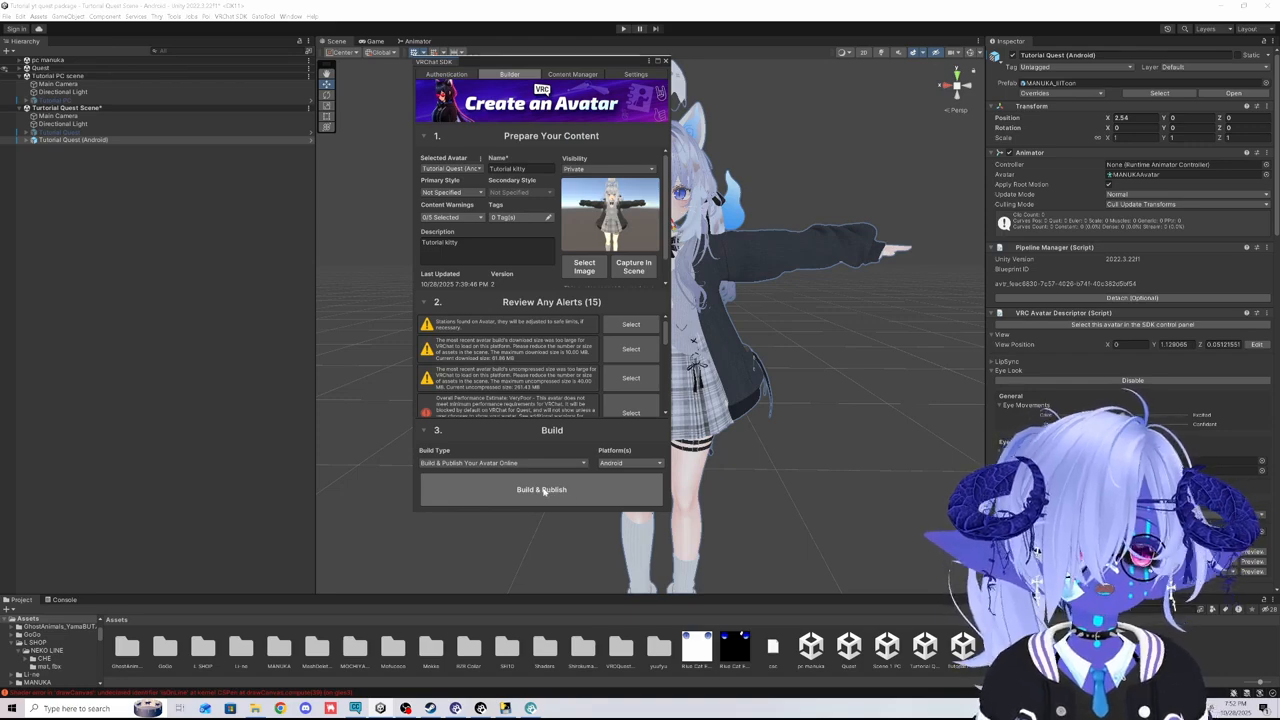
pyautogui.click(543, 489)
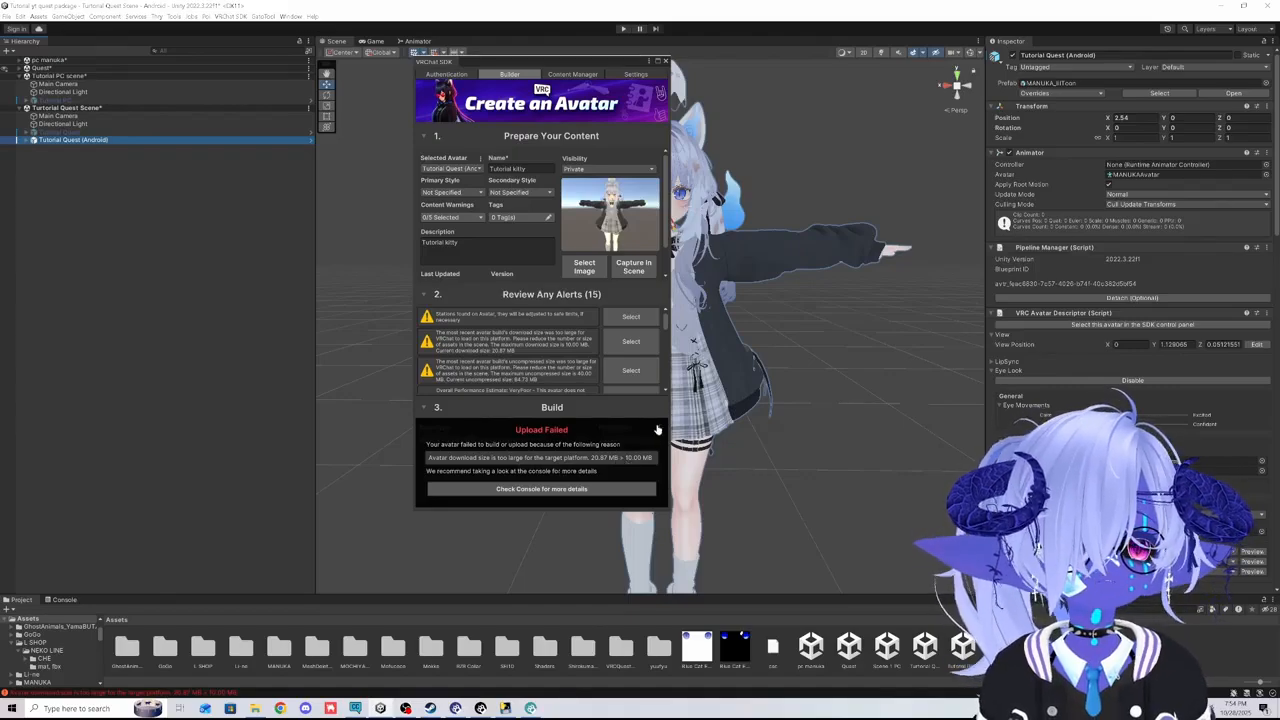
pyautogui.click(657, 429)
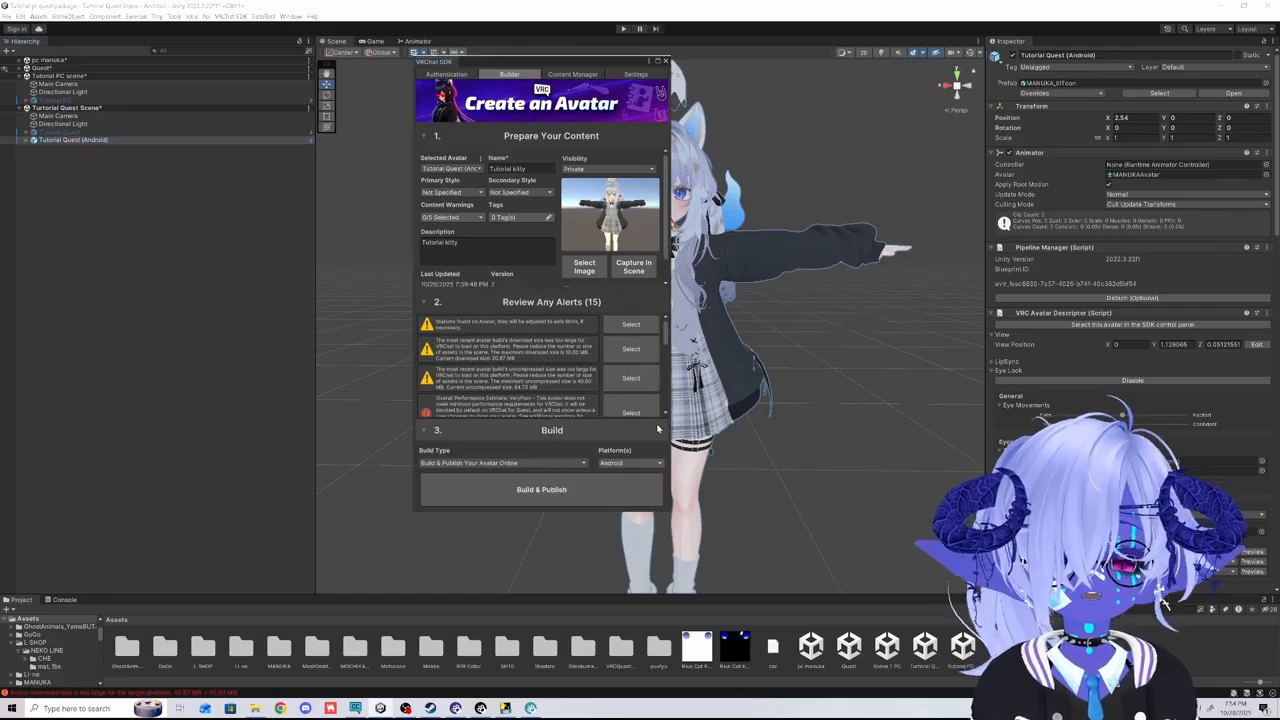
# - Switch the build platform from Android to Windows and close the VRChat SDK window
pyautogui.click(647, 464)
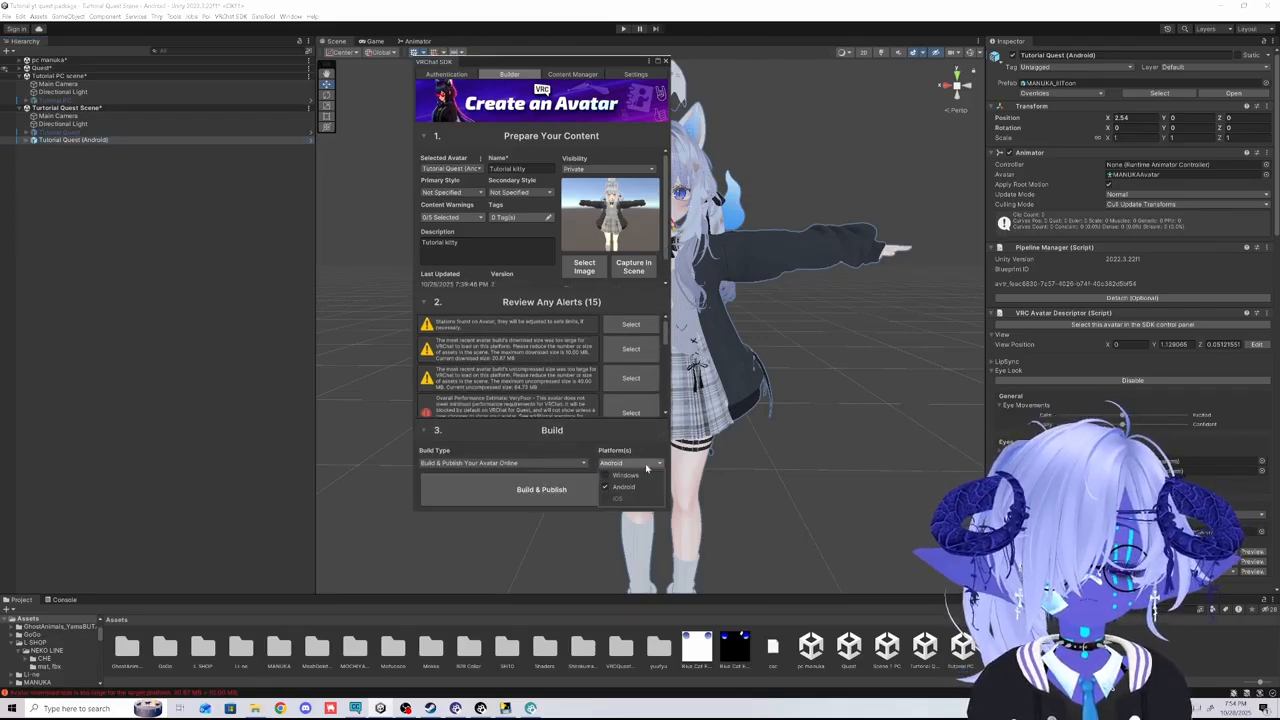
pyautogui.click(608, 477)
pyautogui.click(607, 488)
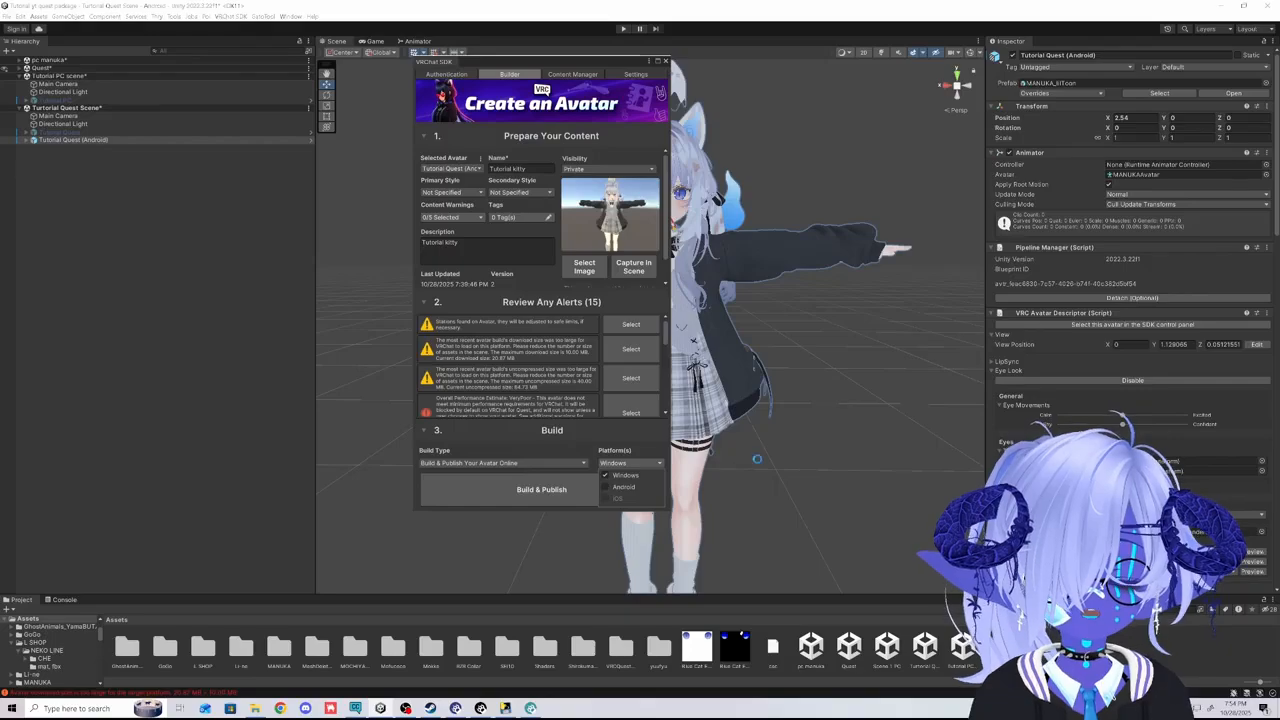
pyautogui.click(757, 457)
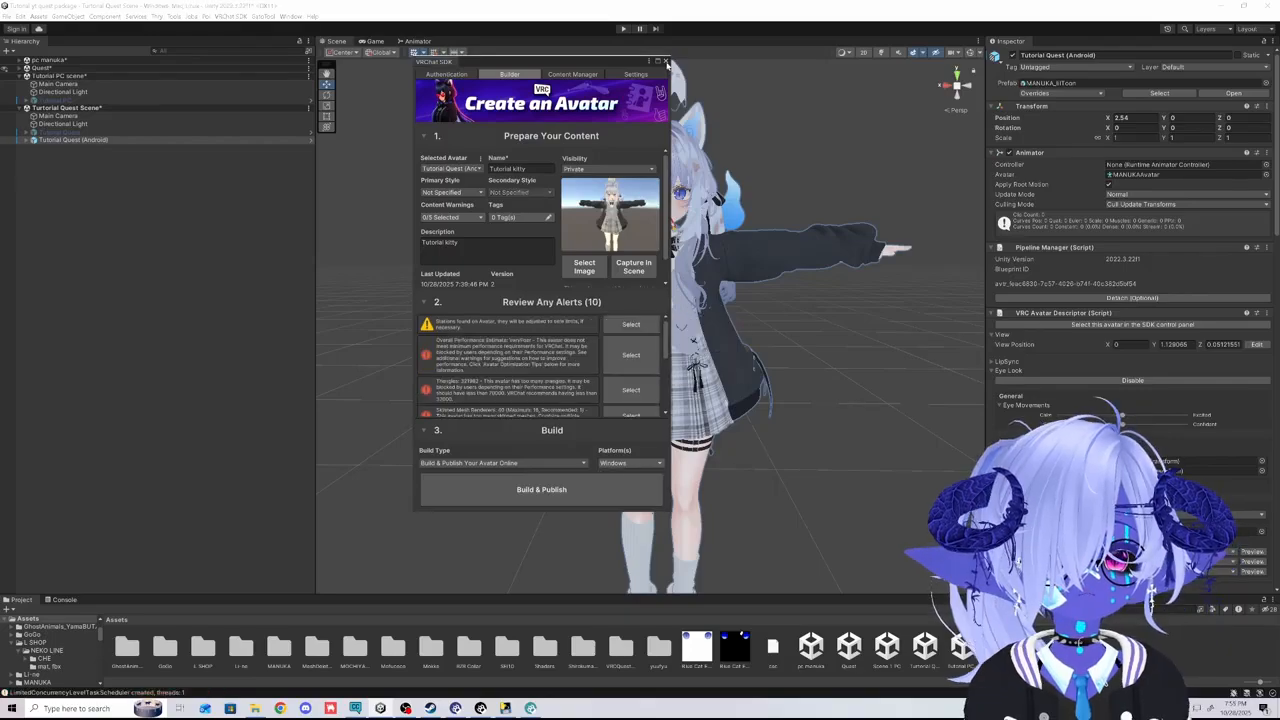
pyautogui.click(666, 61)
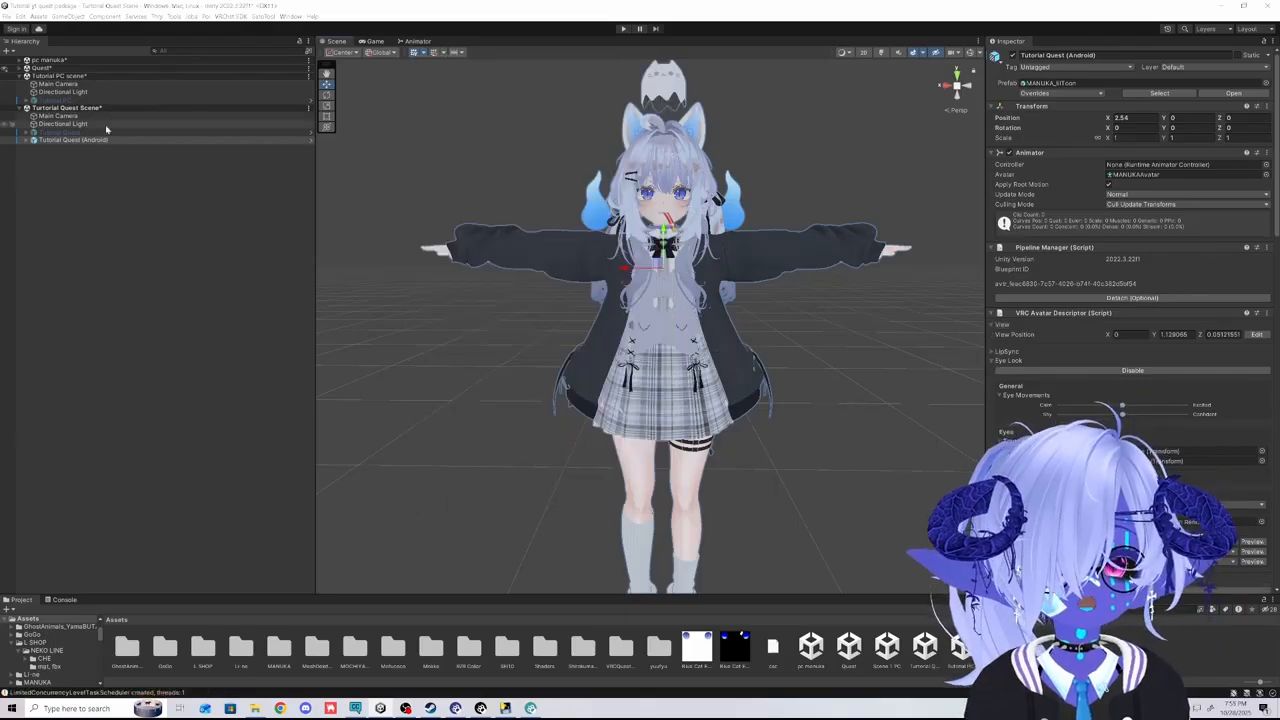
# - Expand the Tutorial Quest (Android) avatar, load its Manuka_body mesh into MeshDeleterWithTexture, and place the window beside the model
pyautogui.click(25, 140)
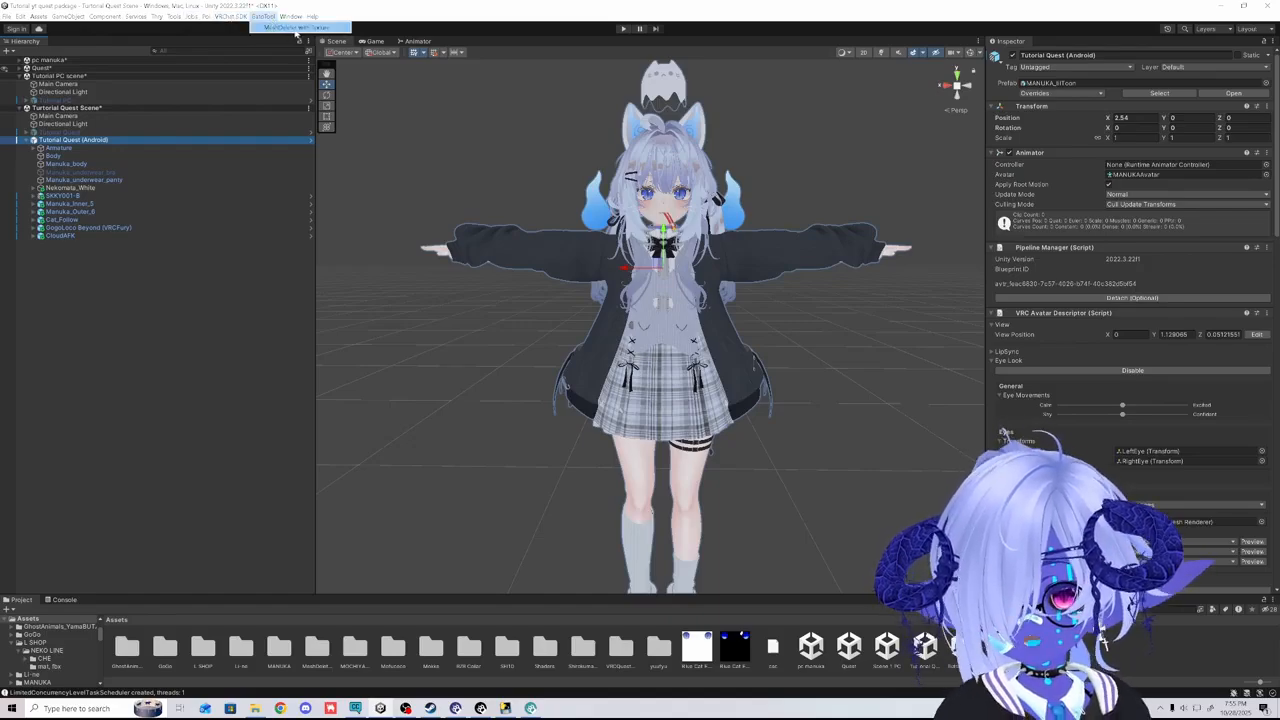
pyautogui.click(299, 29)
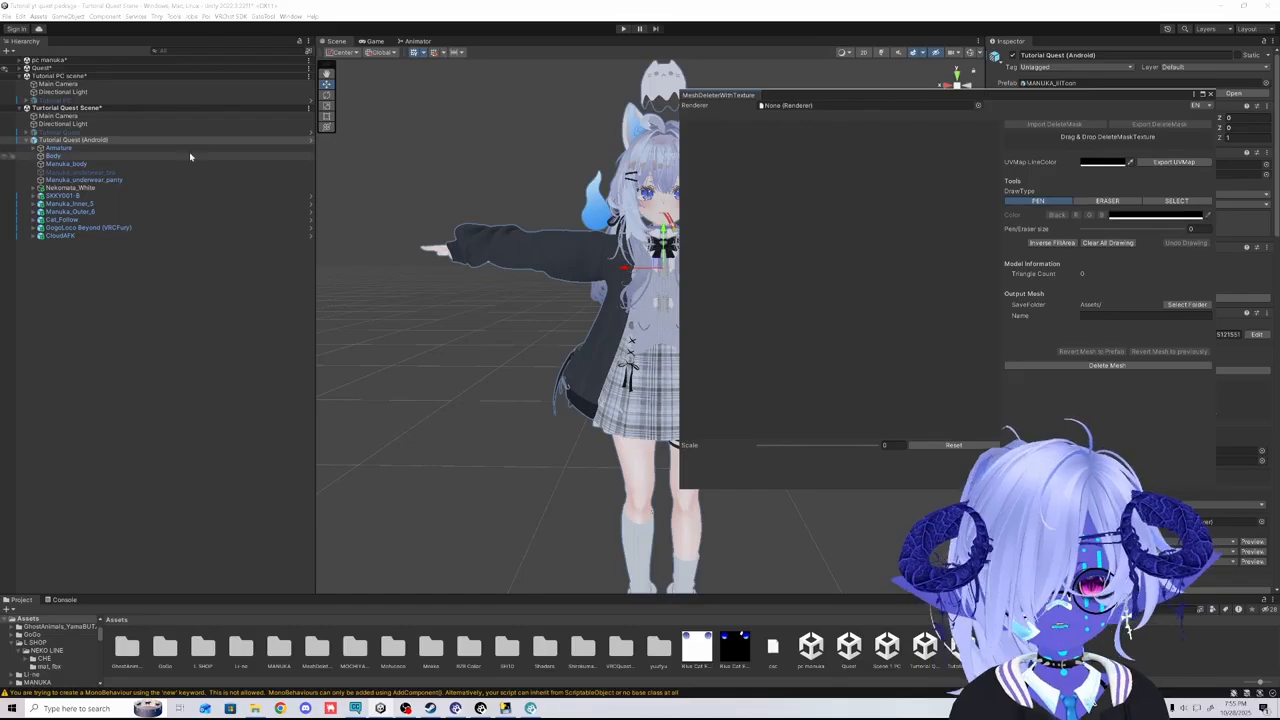
pyautogui.moveTo(65, 163); pyautogui.dragTo(205, 78)
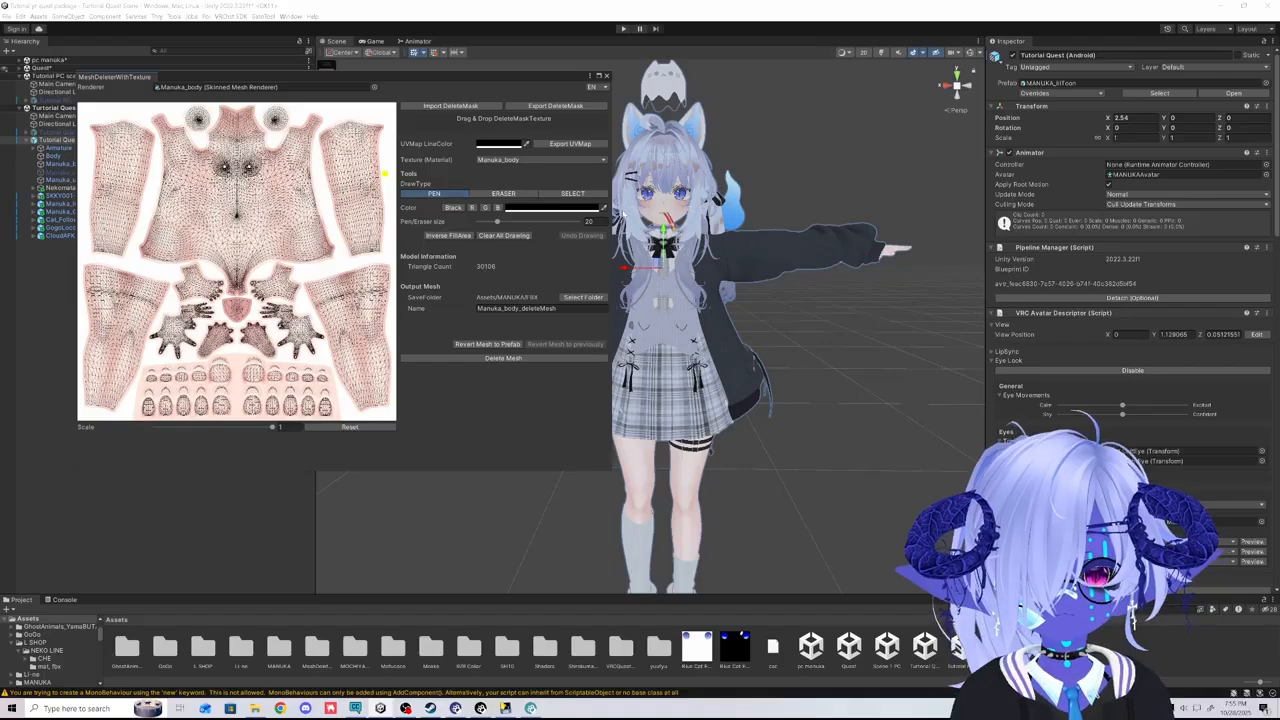
pyautogui.moveTo(612, 218); pyautogui.dragTo(448, 218)
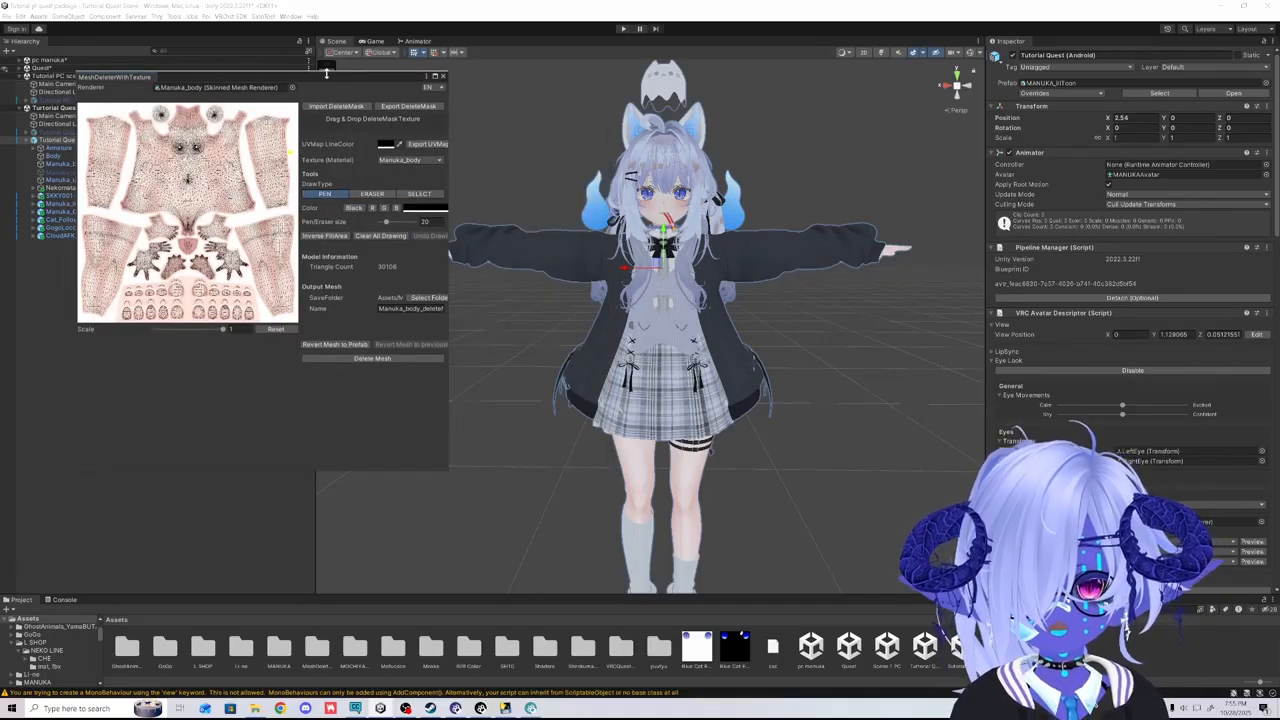
pyautogui.moveTo(325, 73); pyautogui.dragTo(1024, 104)
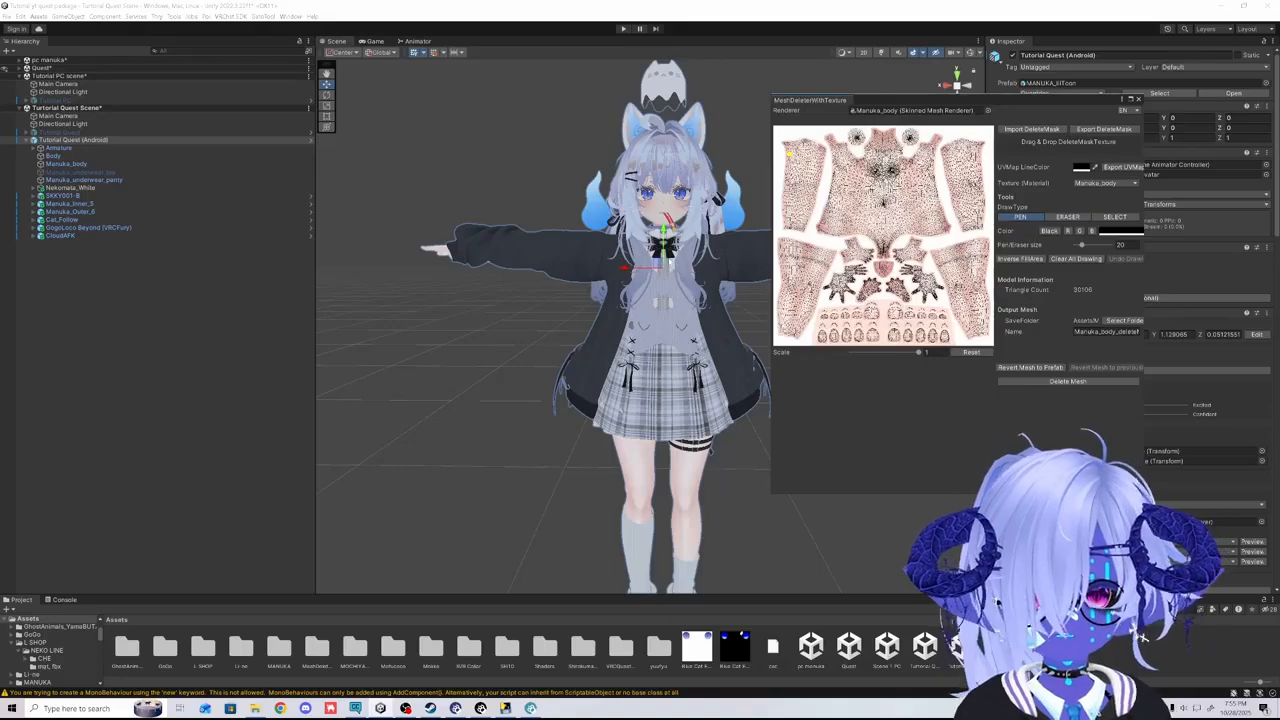
pyautogui.moveTo(520, 182); pyautogui.dragTo(489, 182, button='middle')
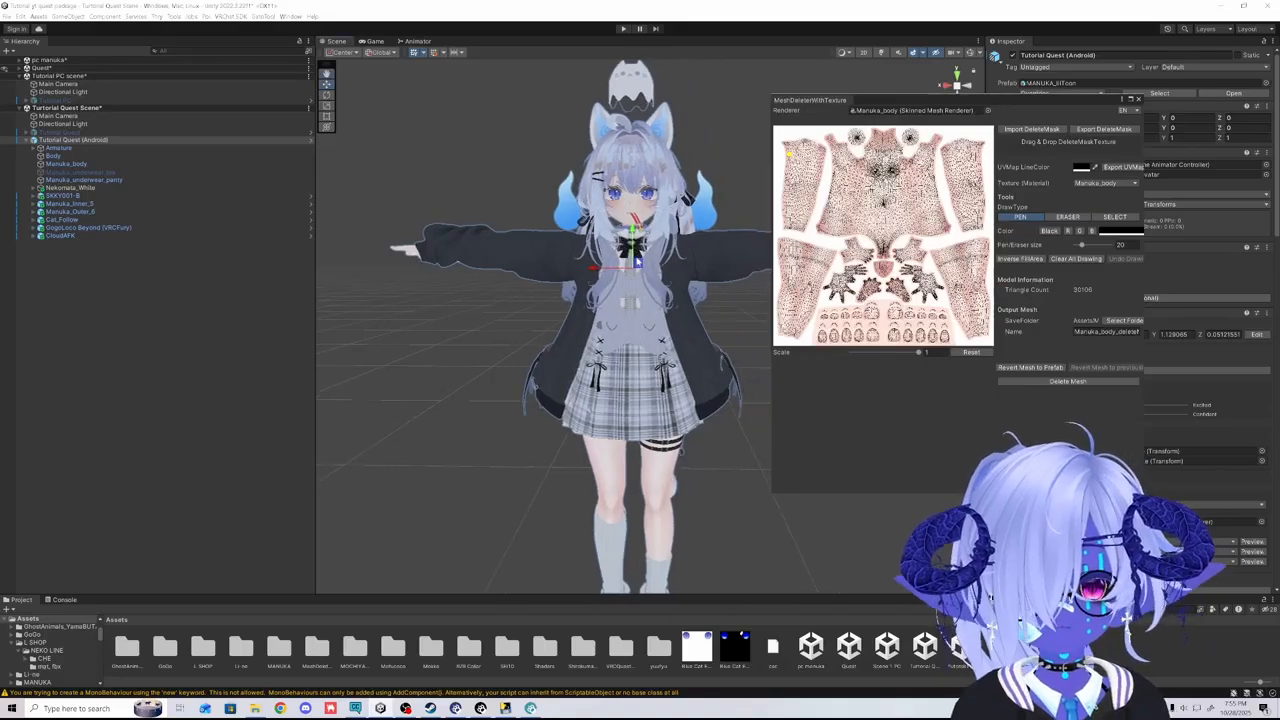
# - Hide the inner outfit, try deleting a painted band across the body's midriff with a larger pen, and revert the mesh to its previous state
pyautogui.click(5, 204)
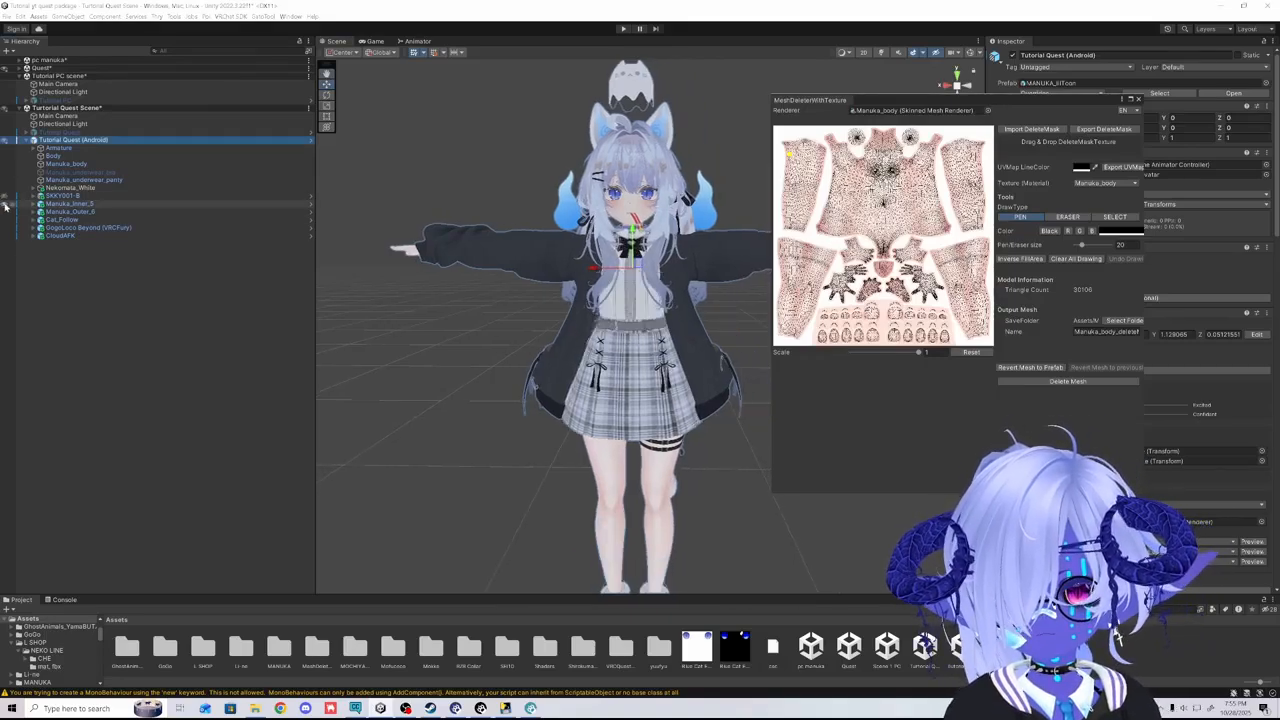
pyautogui.click(5, 205)
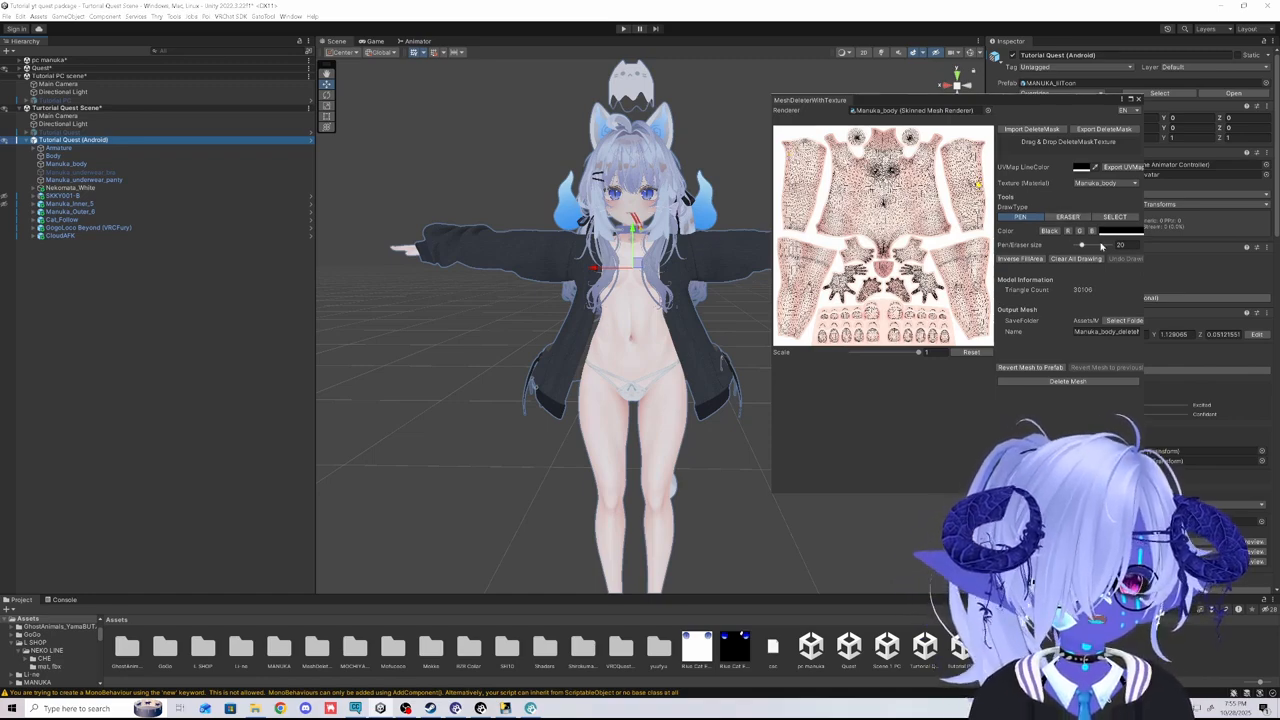
pyautogui.moveTo(1081, 245); pyautogui.dragTo(1098, 246)
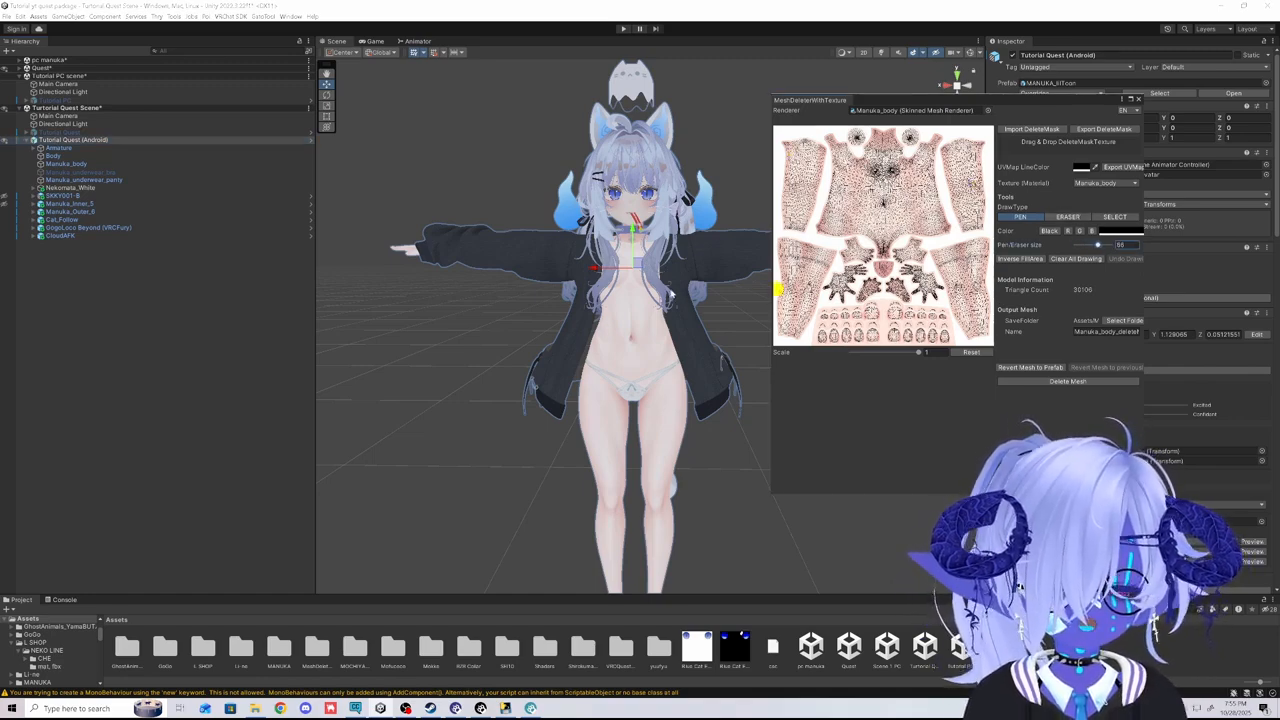
pyautogui.moveTo(832, 204)
pyautogui.mouseDown()
pyautogui.moveTo(950, 190)
pyautogui.moveTo(826, 206)
pyautogui.moveTo(958, 205)
pyautogui.mouseUp()
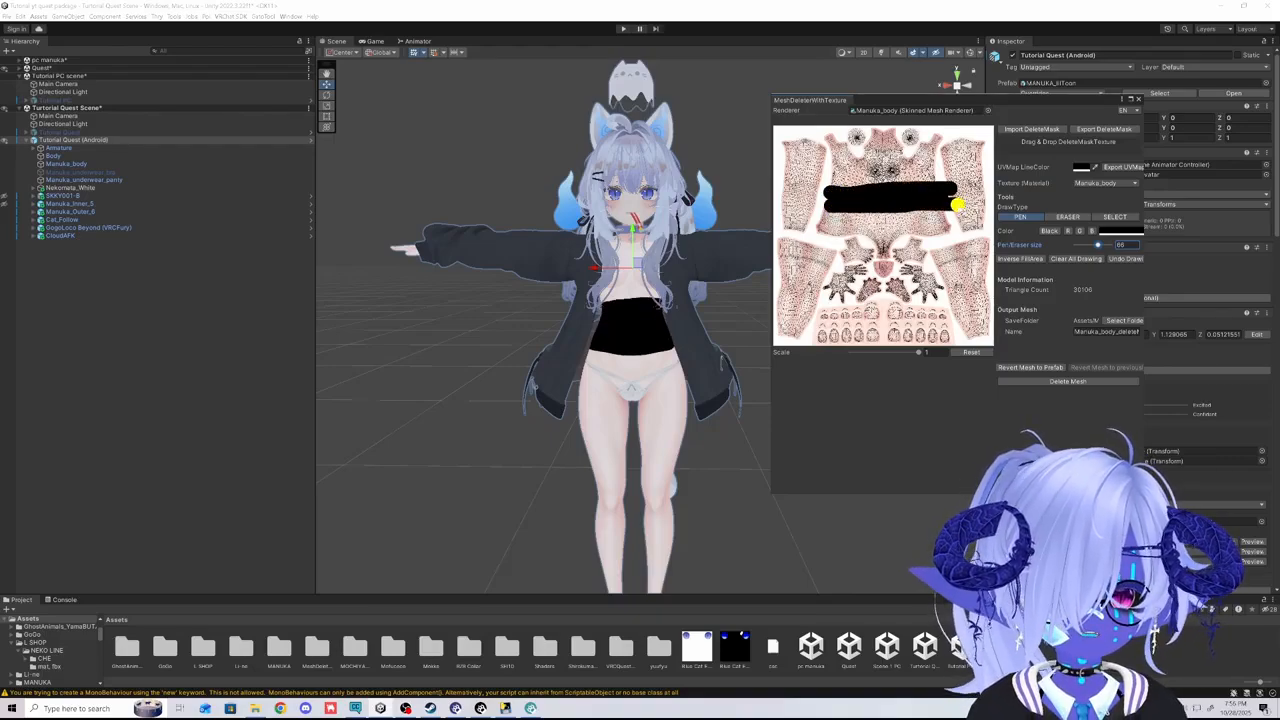
pyautogui.click(1066, 383)
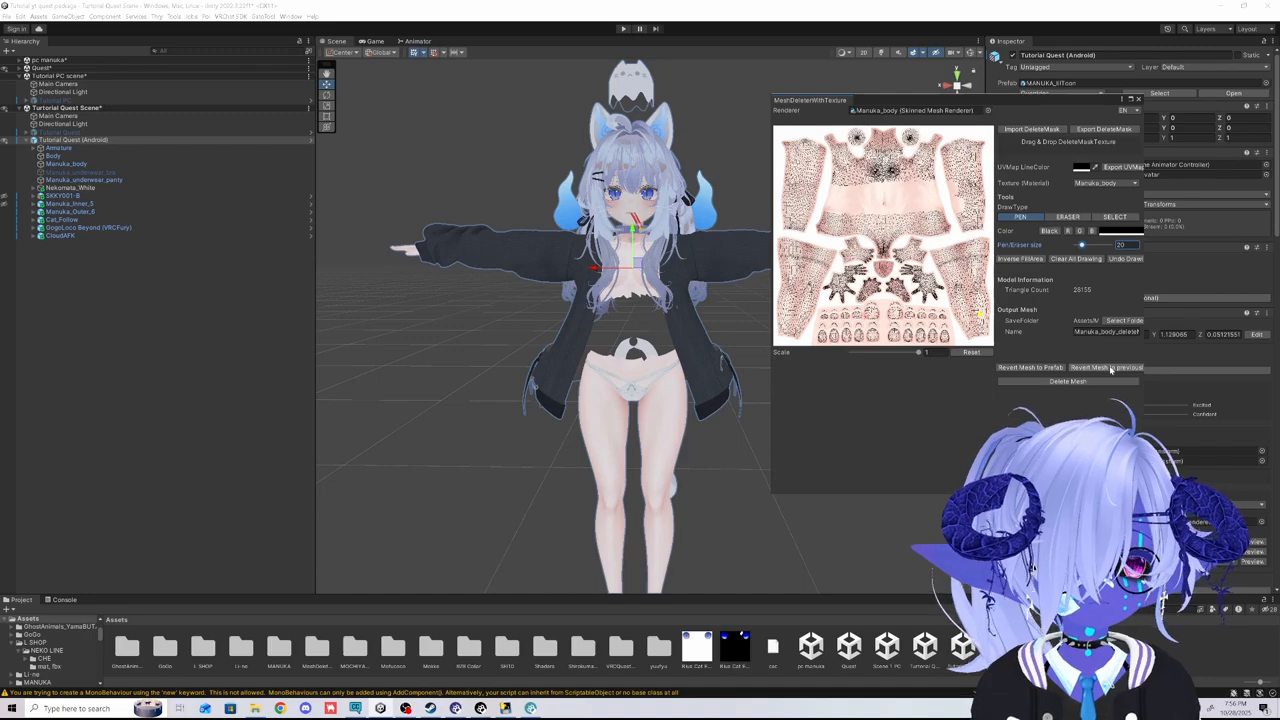
pyautogui.click(1108, 368)
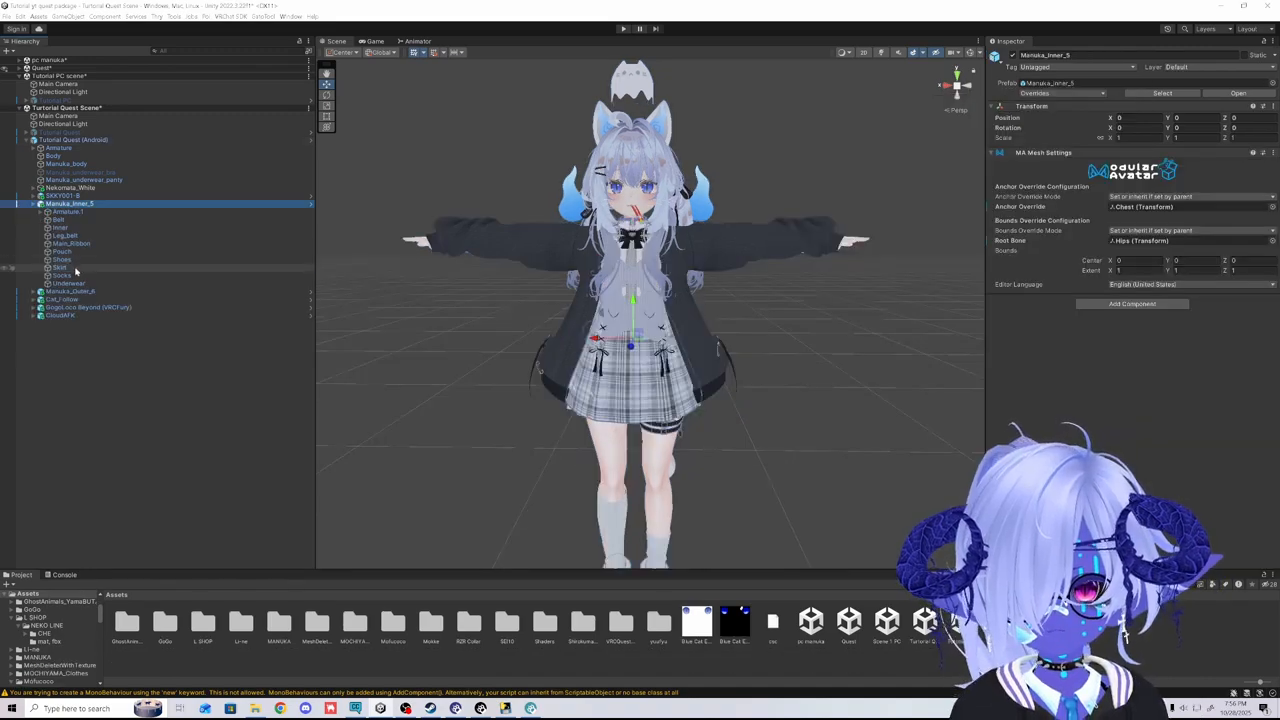
# - Locate the main texture of the Skirt's material in the project and set its max size to 512
pyautogui.click(75, 269)
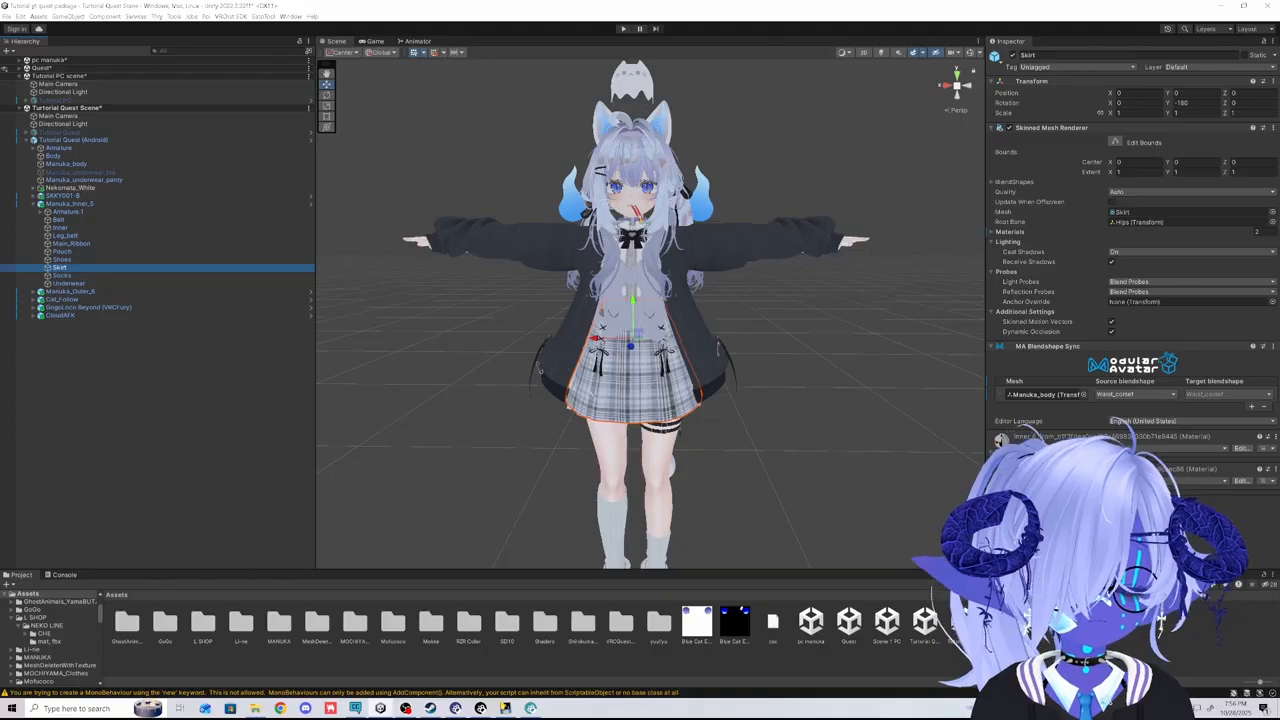
pyautogui.click(993, 450)
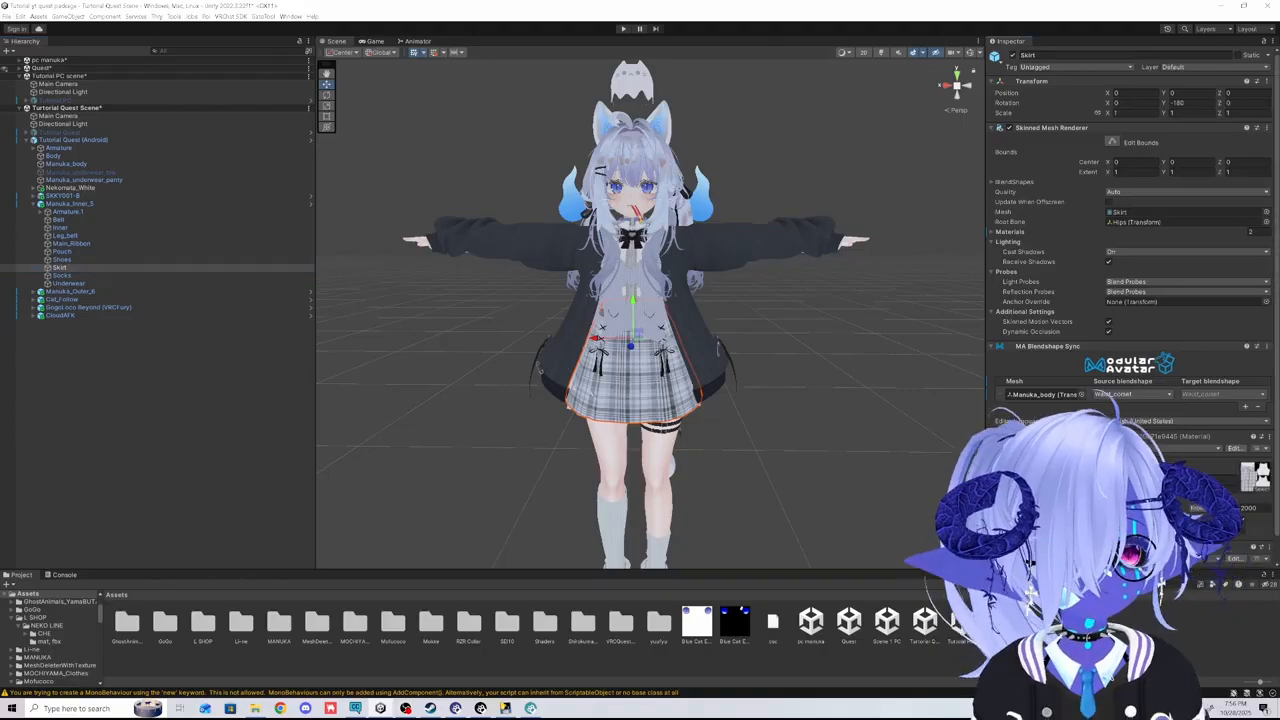
pyautogui.scroll(-1, 1254, 463)
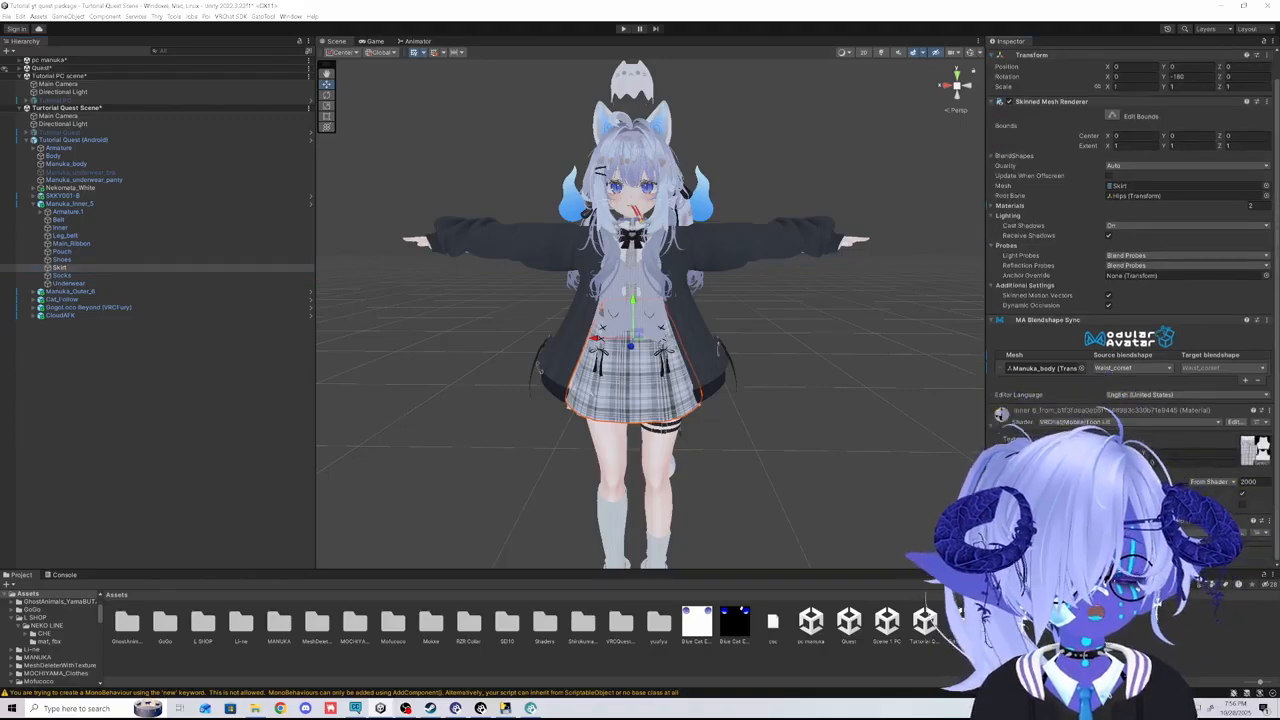
pyautogui.click(1255, 458)
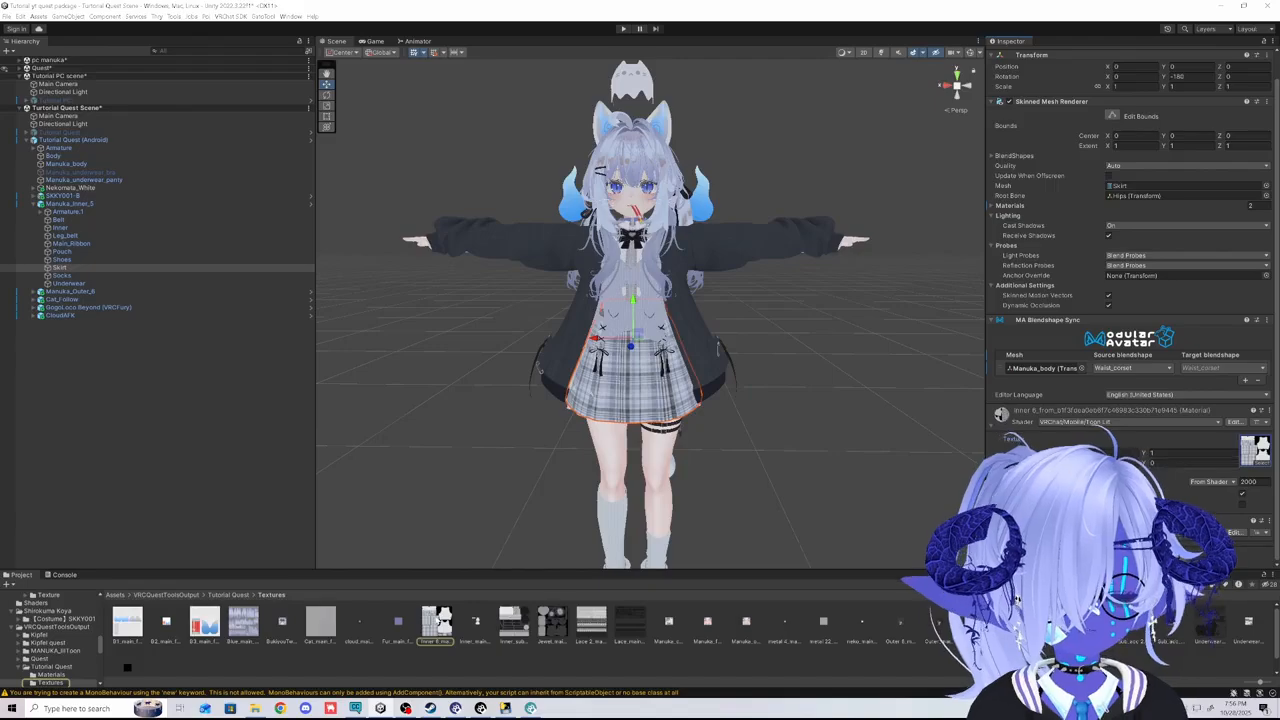
pyautogui.click(436, 622)
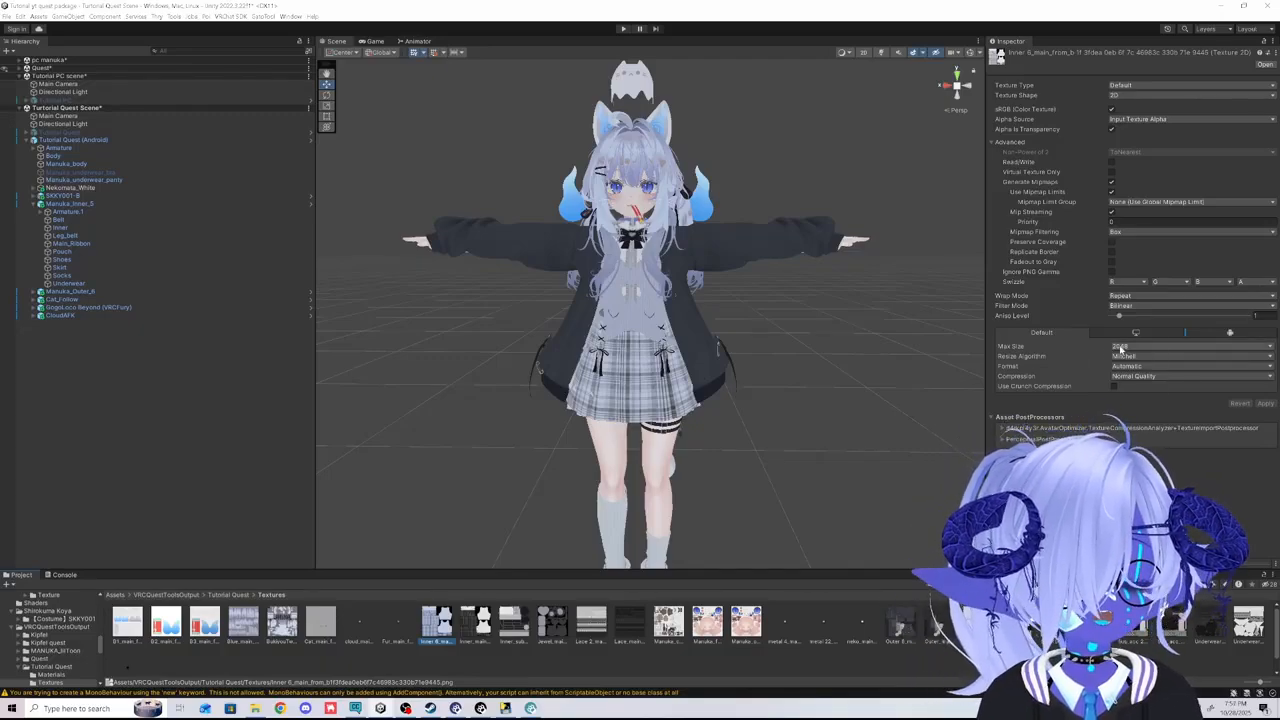
pyautogui.click(1120, 347)
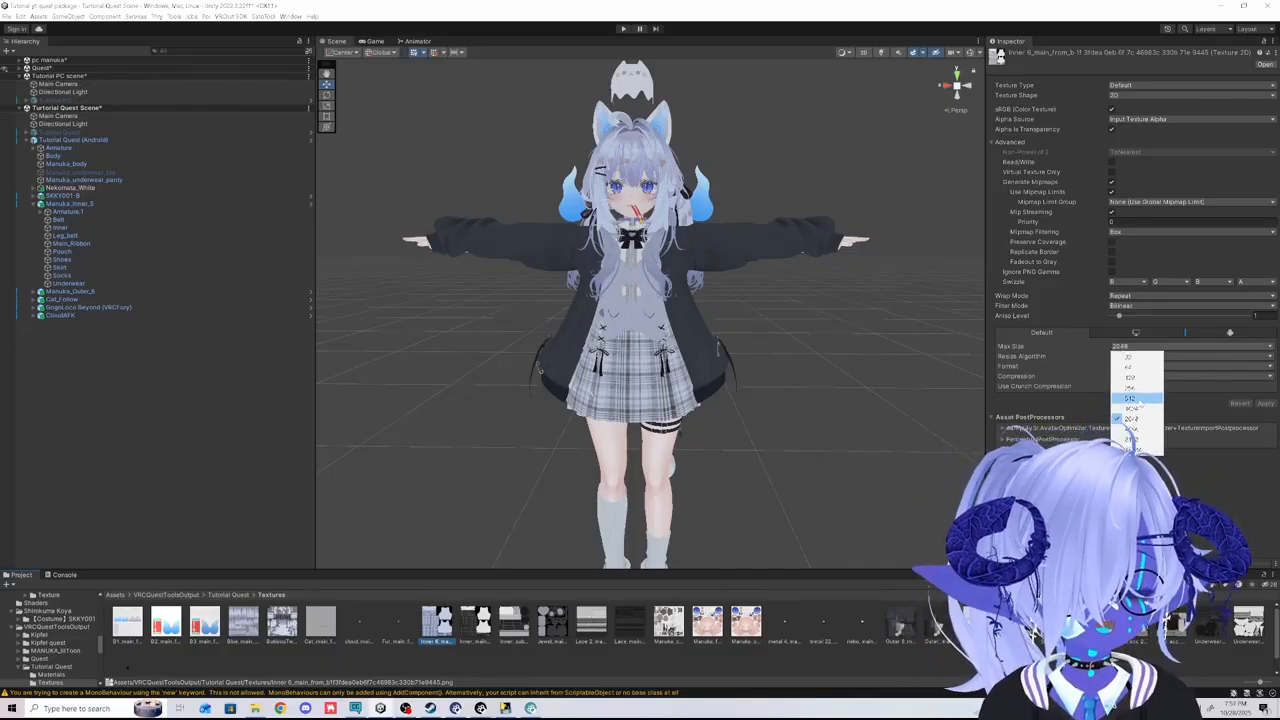
pyautogui.click(1130, 398)
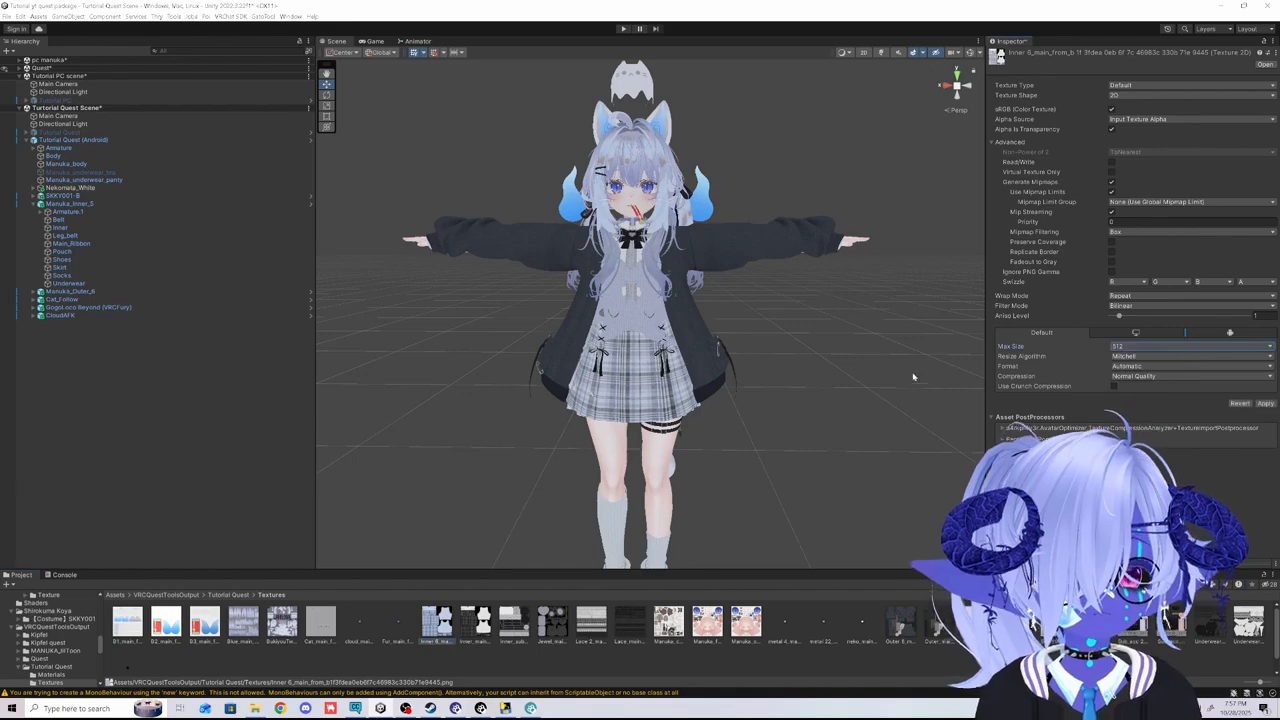
pyautogui.click(888, 379)
pyautogui.click(637, 375)
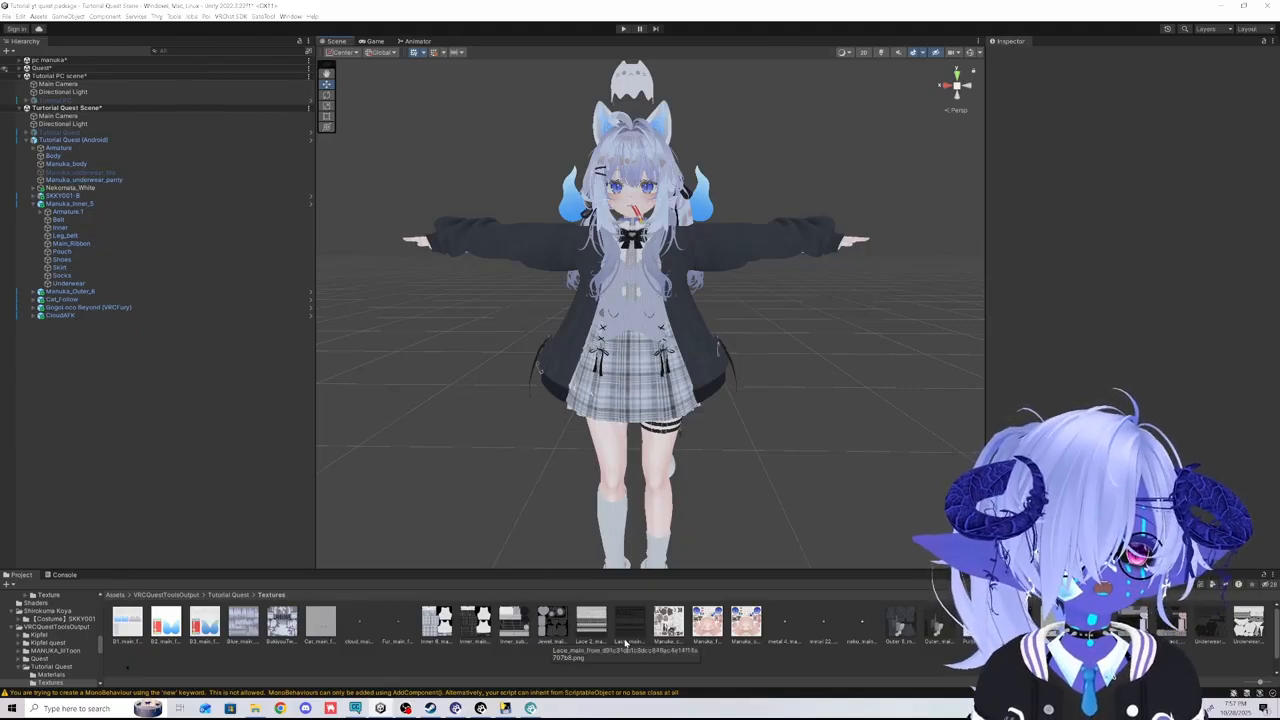
# - Reopen the VRChat SDK builder, switch the build platform to Android, and review the alerts
pyautogui.click(231, 17)
pyautogui.click(245, 47)
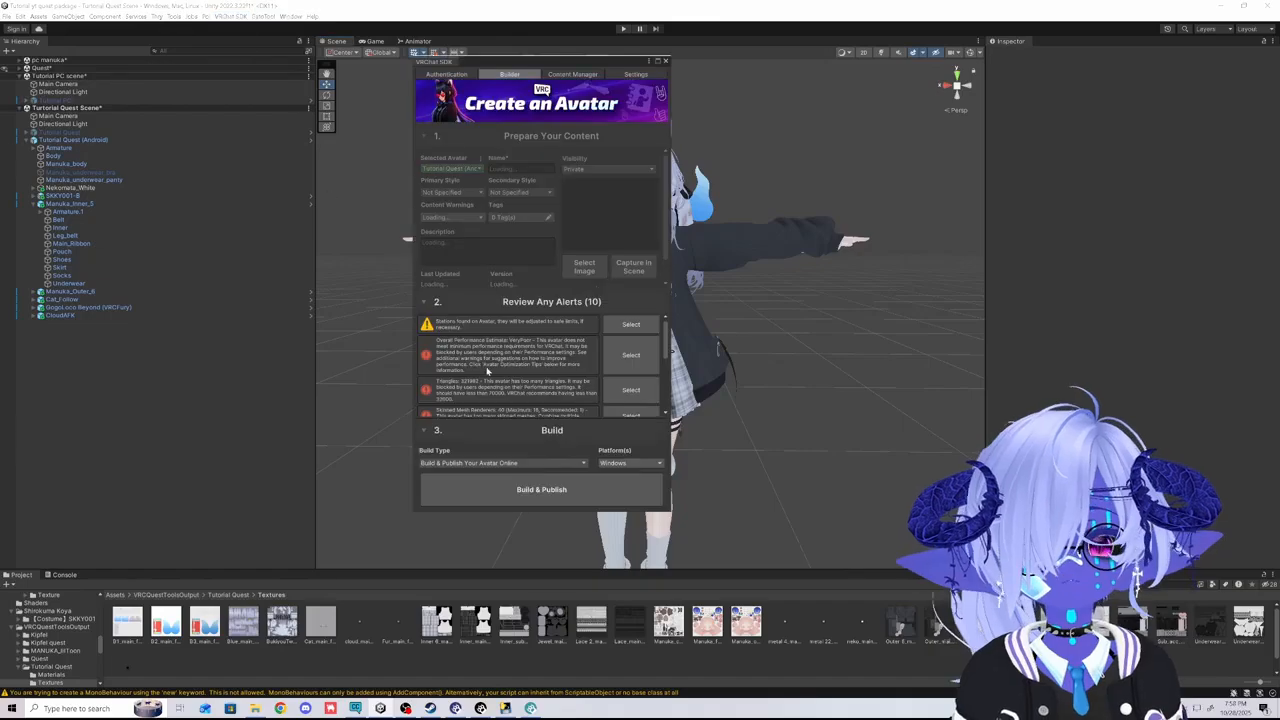
pyautogui.click(643, 466)
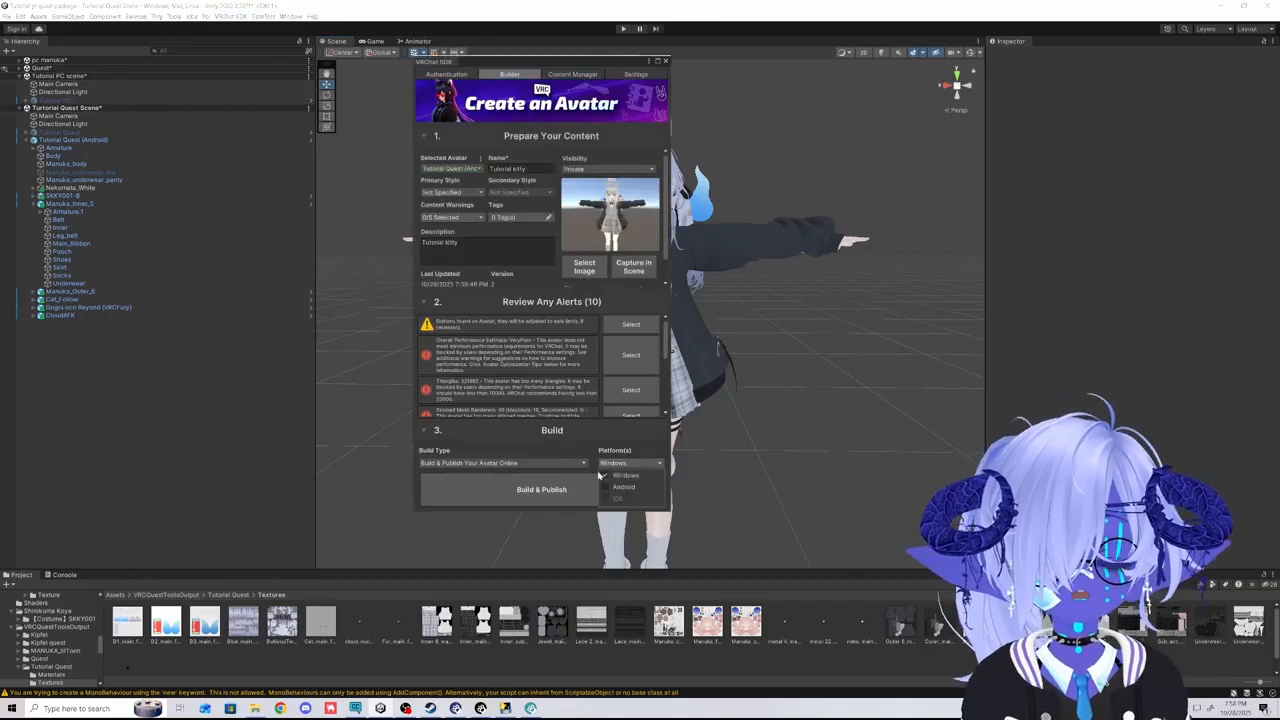
pyautogui.click(612, 487)
pyautogui.click(606, 489)
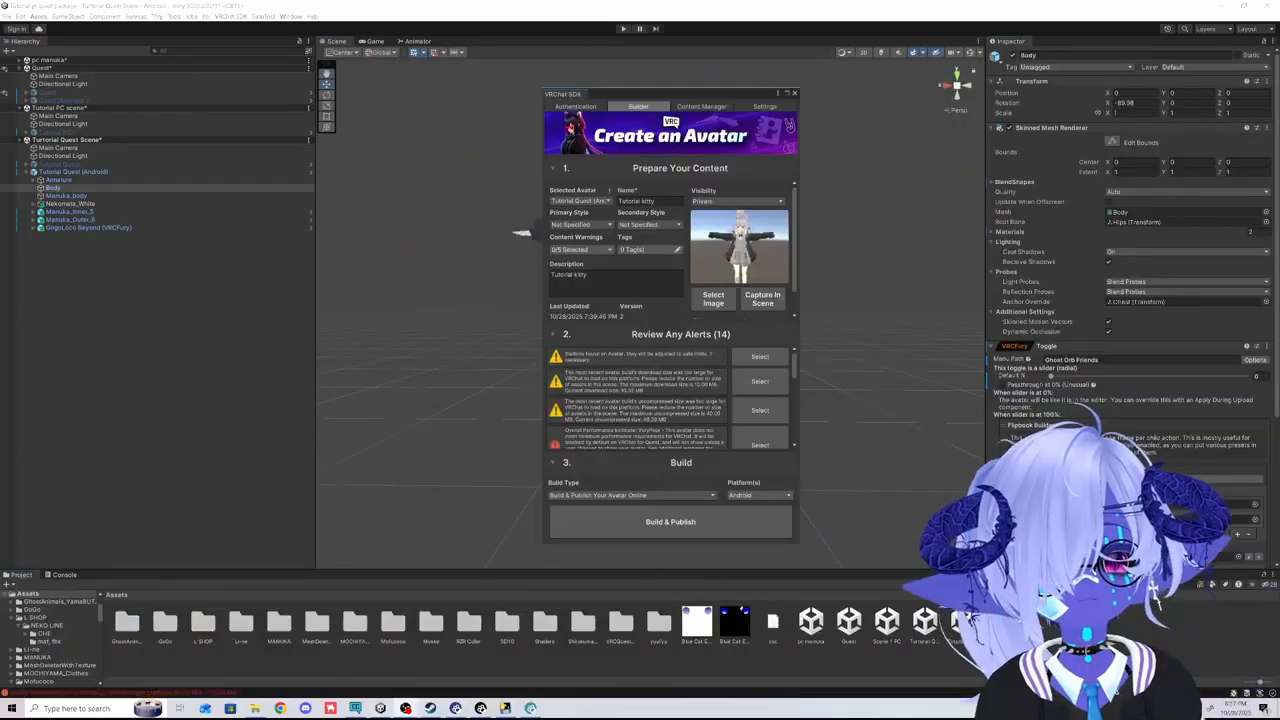
pyautogui.scroll(-5, 1130, 300)
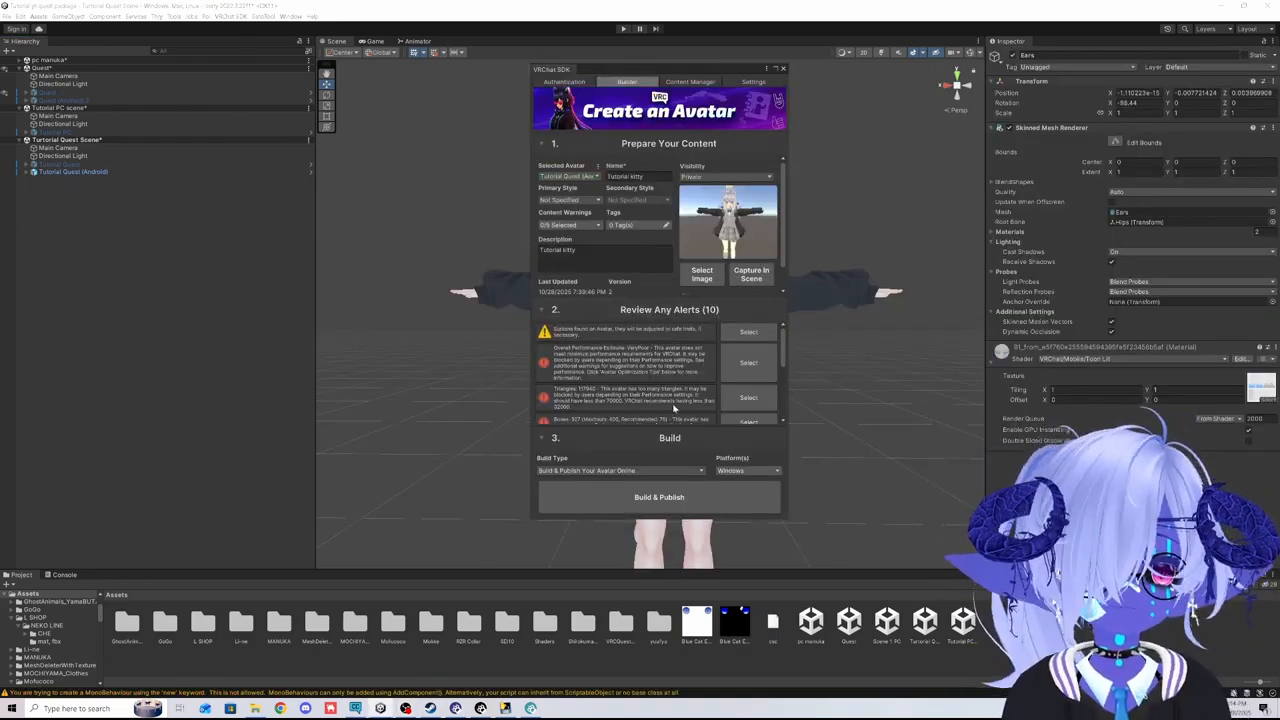
# - Move the VRChat SDK window clear of the model and examine the reduced avatar at full length
pyautogui.moveTo(708, 72); pyautogui.dragTo(1064, 90)
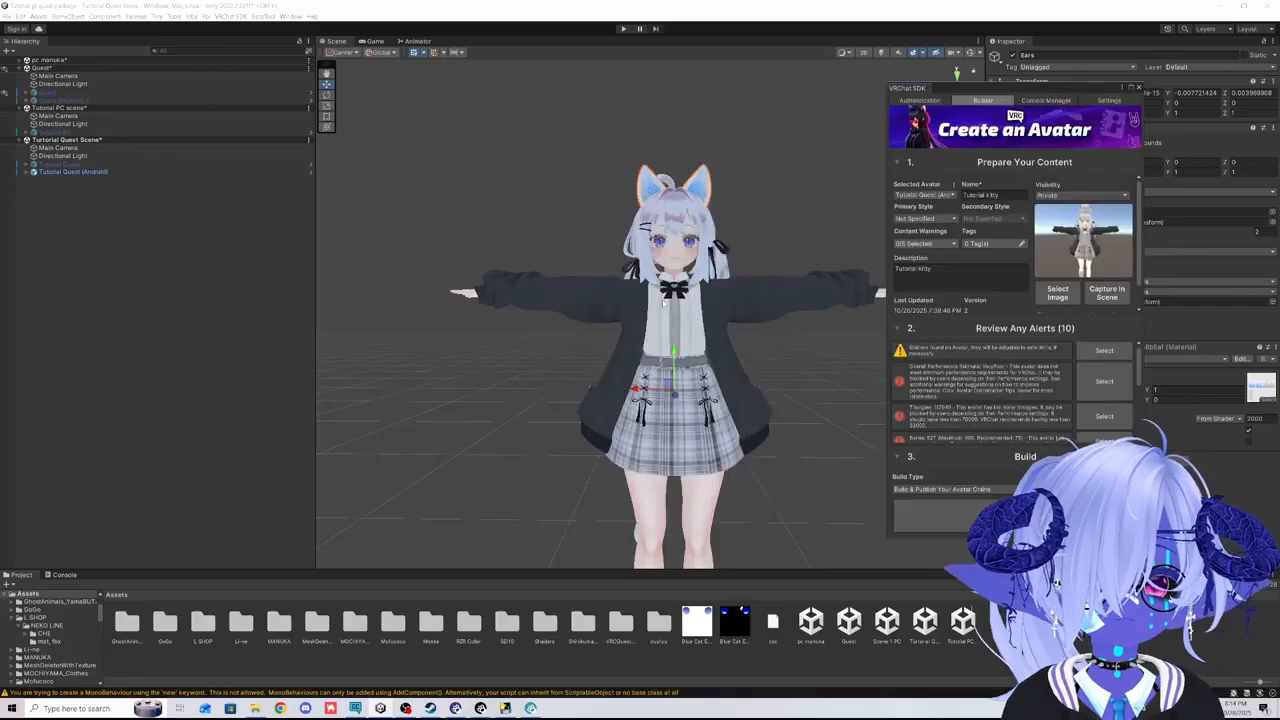
pyautogui.scroll(-5, 698, 352)
pyautogui.moveTo(698, 355); pyautogui.dragTo(668, 292, button='middle')
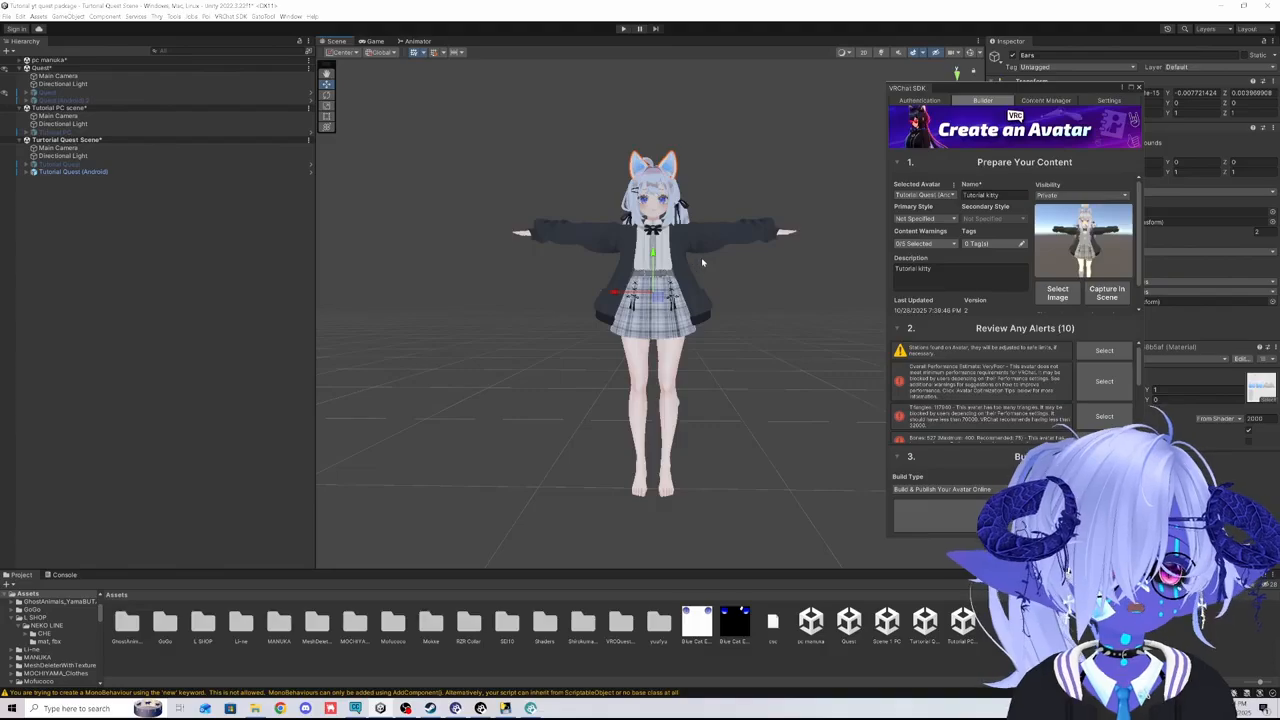
# - Center the VRChat SDK window over the scene, set the build platform to Android, and try to publish the avatar
pyautogui.moveTo(1037, 91); pyautogui.dragTo(695, 96)
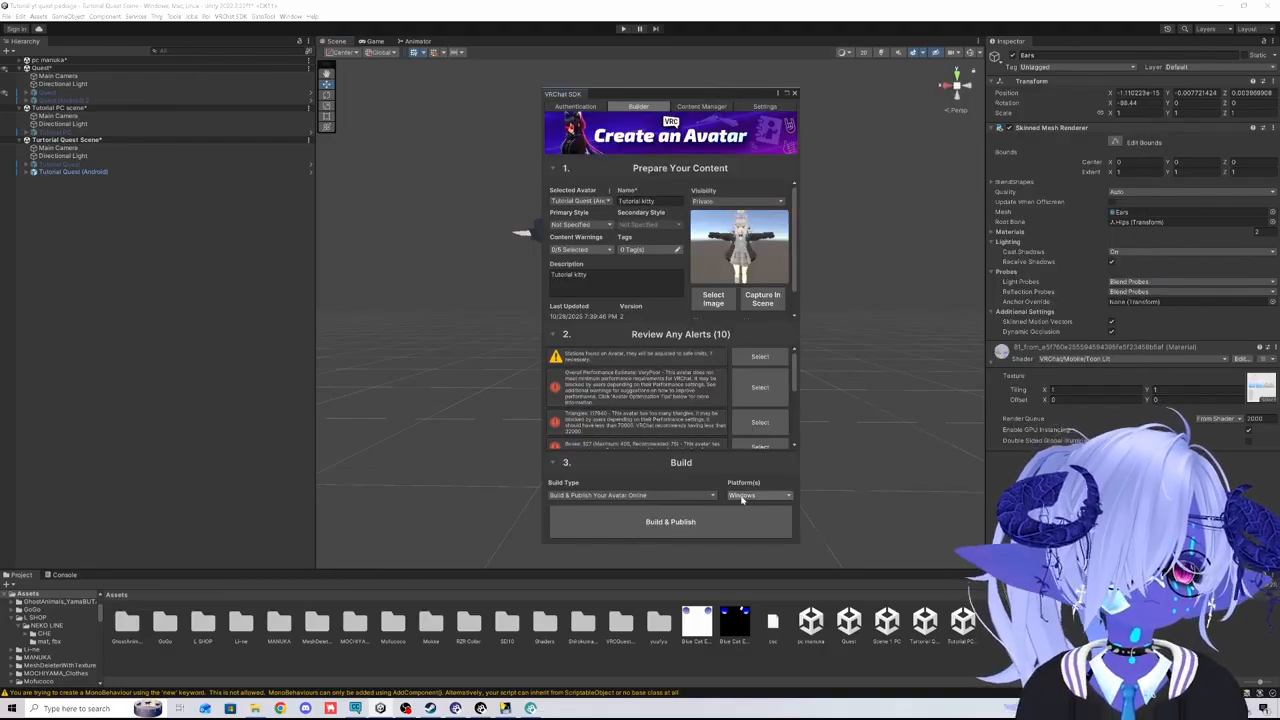
pyautogui.click(742, 496)
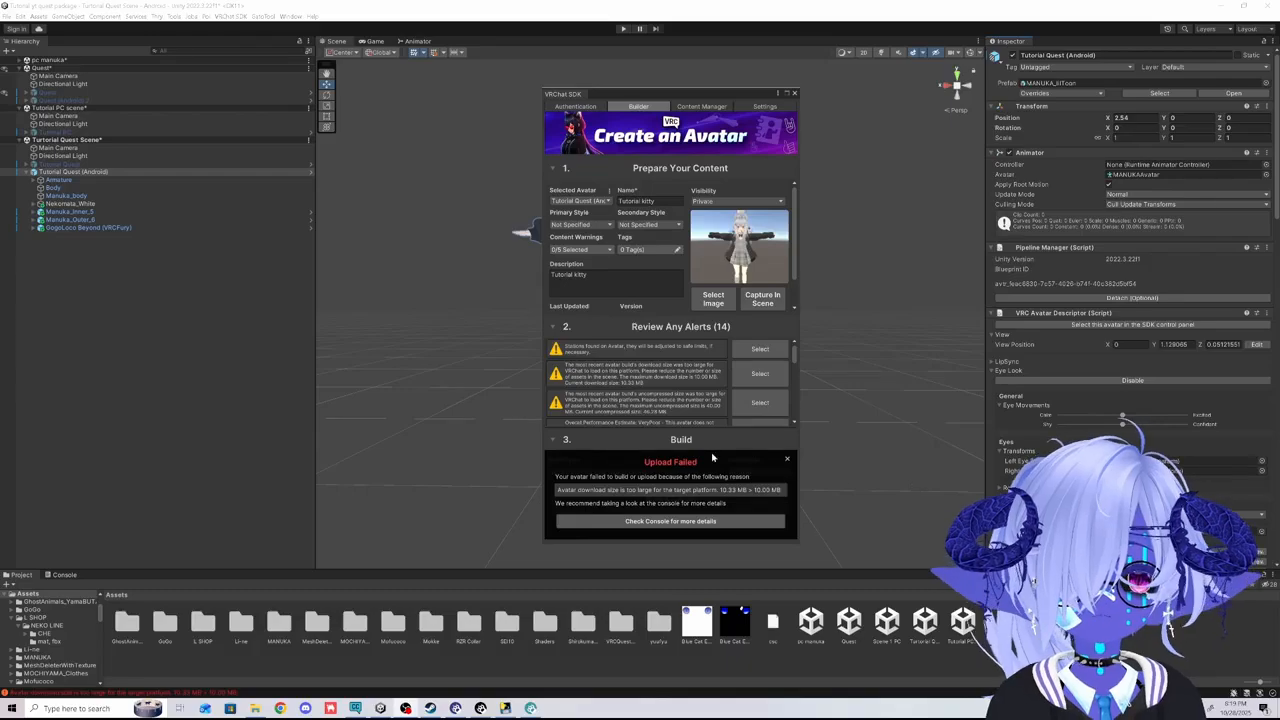
pyautogui.click(785, 461)
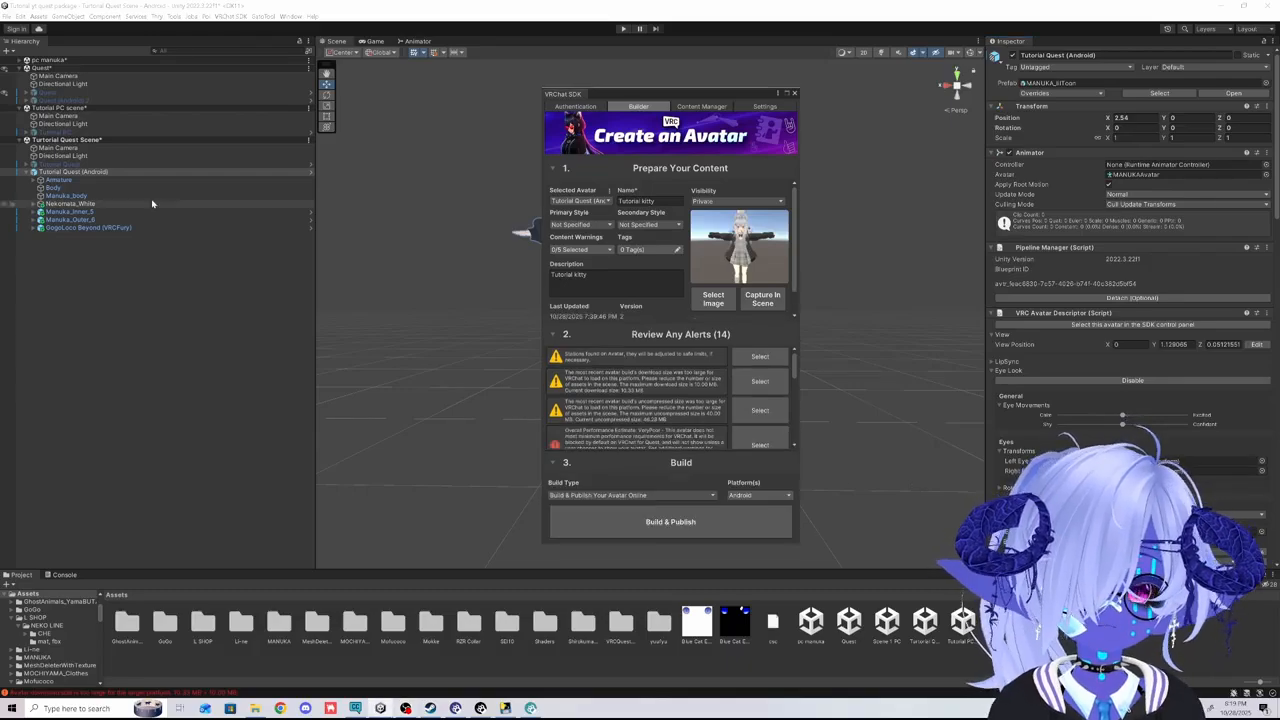
# - Delete GogoLoco Beyond (VRCFury) from the Tutorial Quest (Android) avatar and build and publish it again
pyautogui.click(146, 228)
pyautogui.rightClick(146, 232)
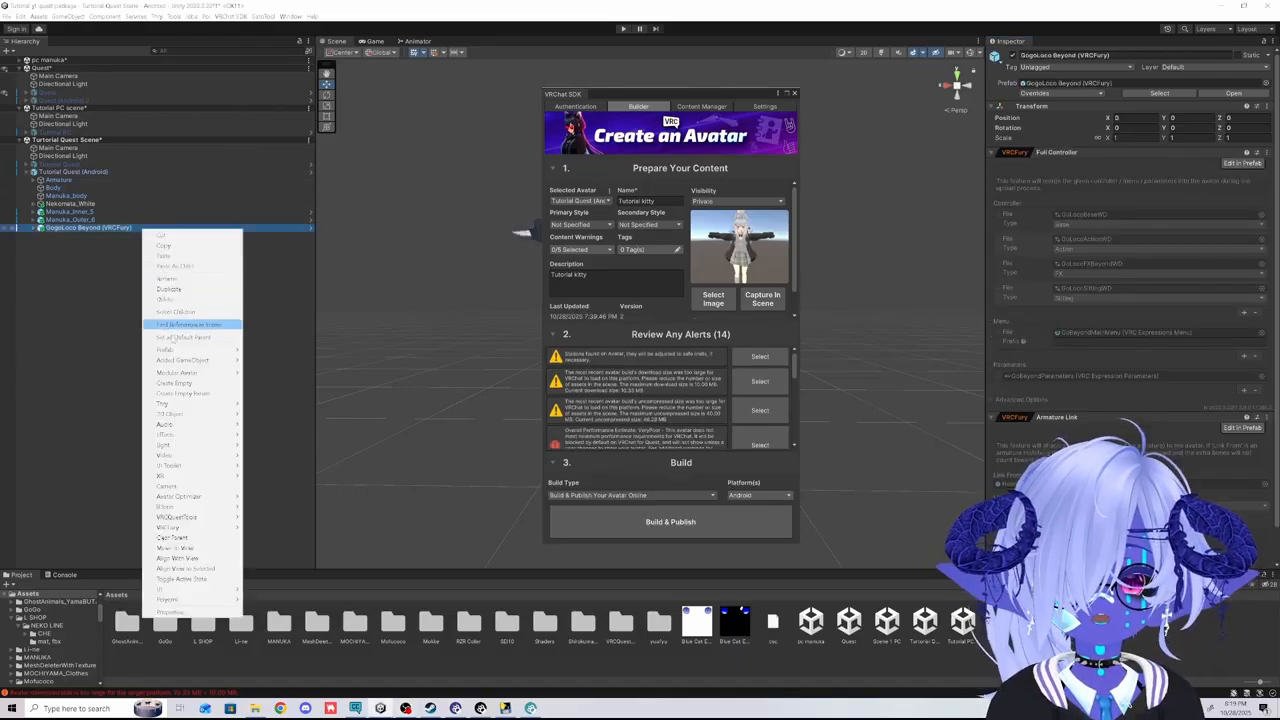
pyautogui.click(178, 300)
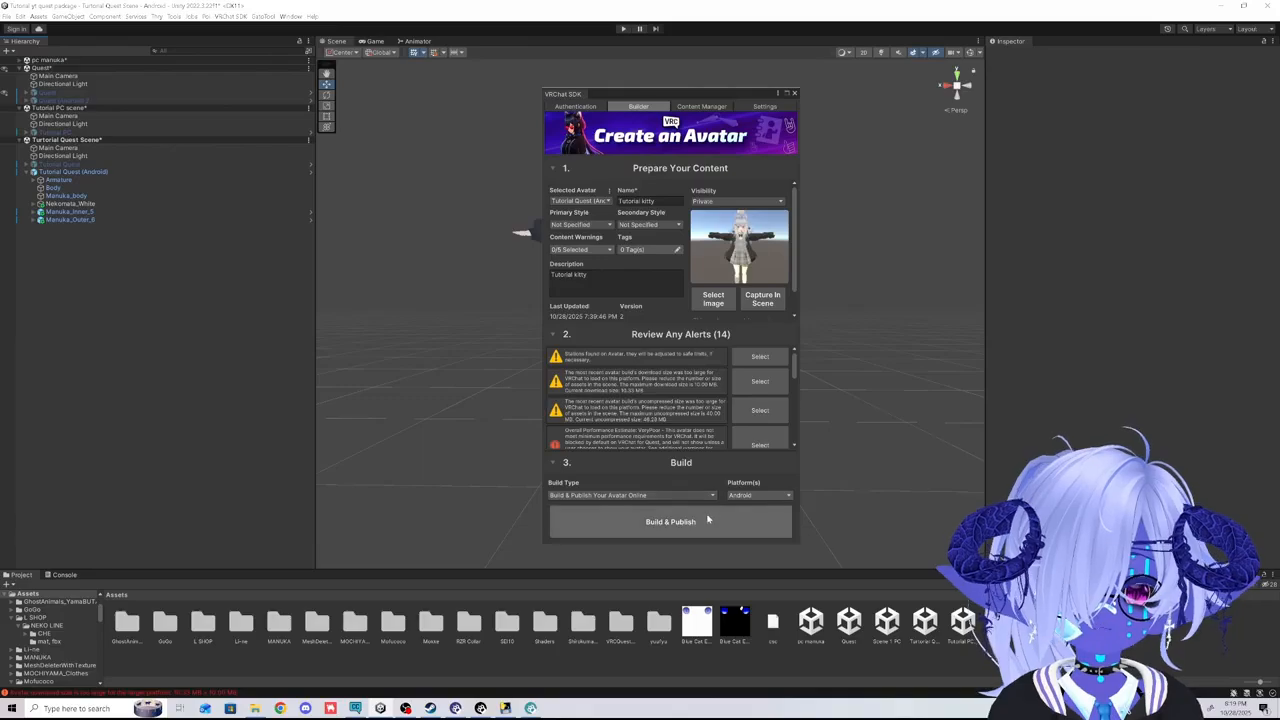
pyautogui.click(705, 521)
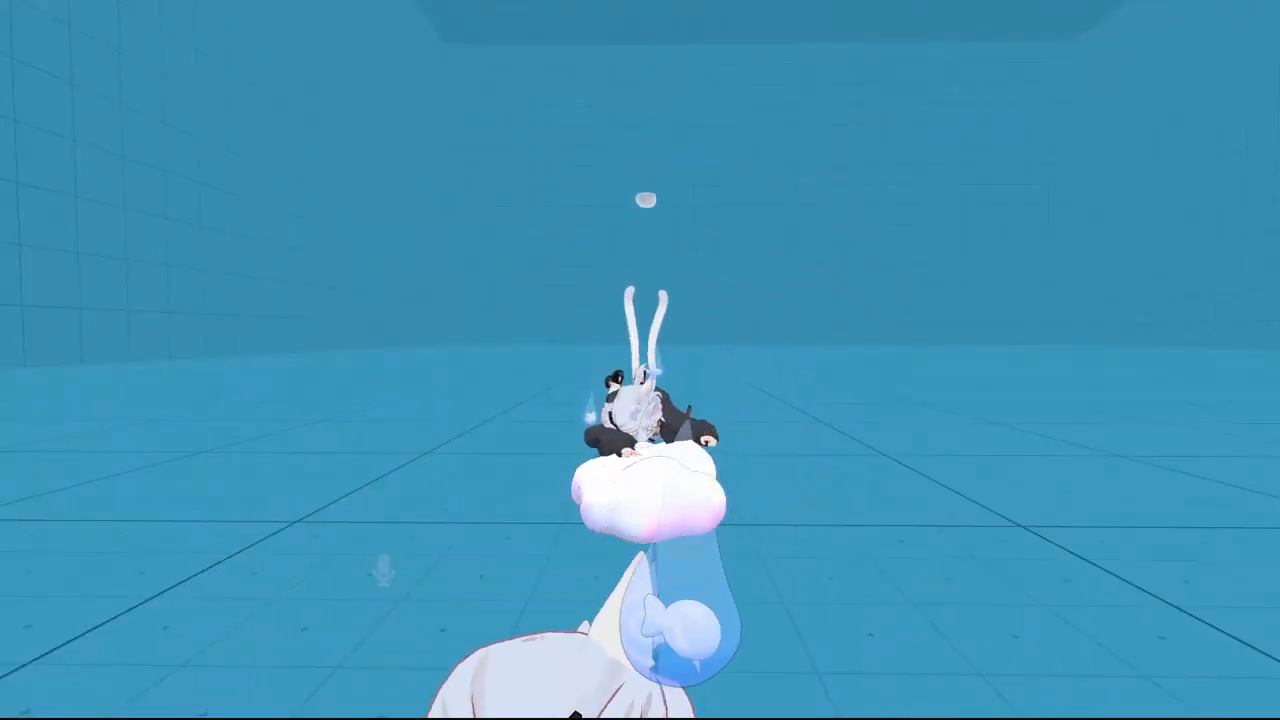
# - Switch to VRChat, go to the second page of the avatar's expressions, and set Clothes to 26%
pyautogui.press('r')
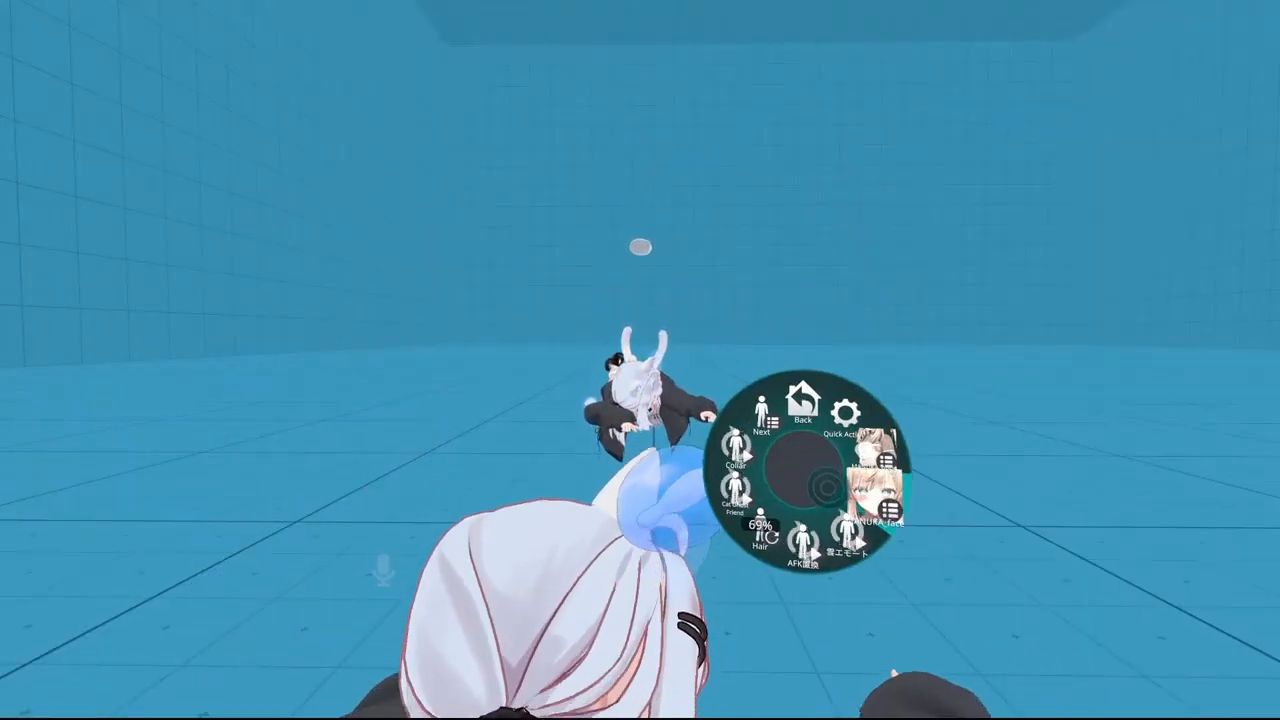
pyautogui.press('r')
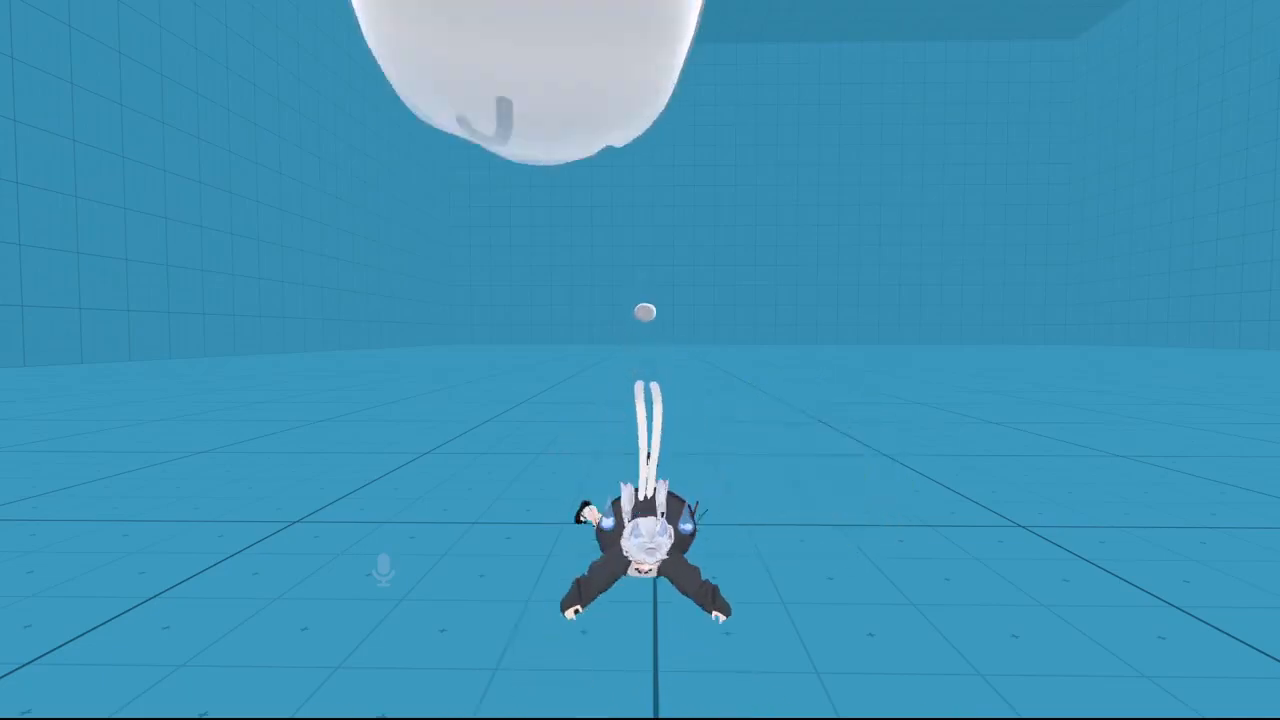
pyautogui.press('r')
pyautogui.click(790, 450)
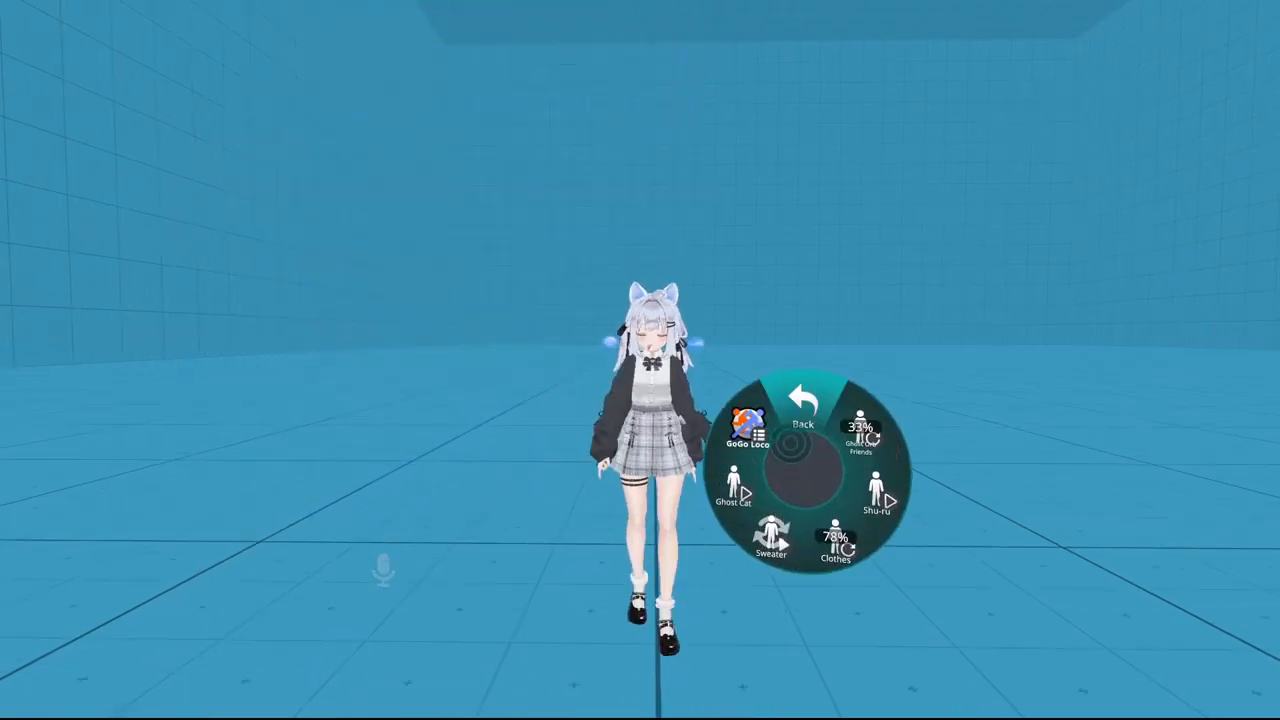
pyautogui.press('w')
pyautogui.click(815, 493)
pyautogui.click(868, 541)
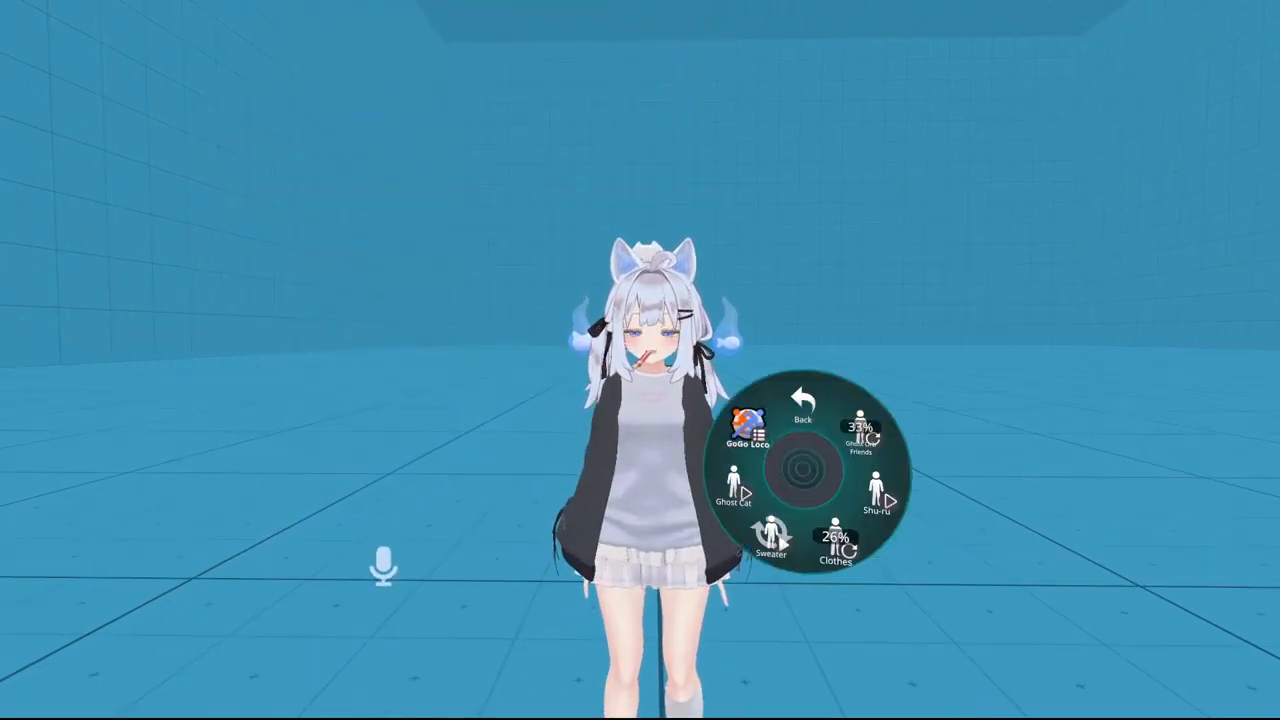
# - Toggle the avatar's Sweater and Collar options and view the outfit at full length
pyautogui.click(803, 405)
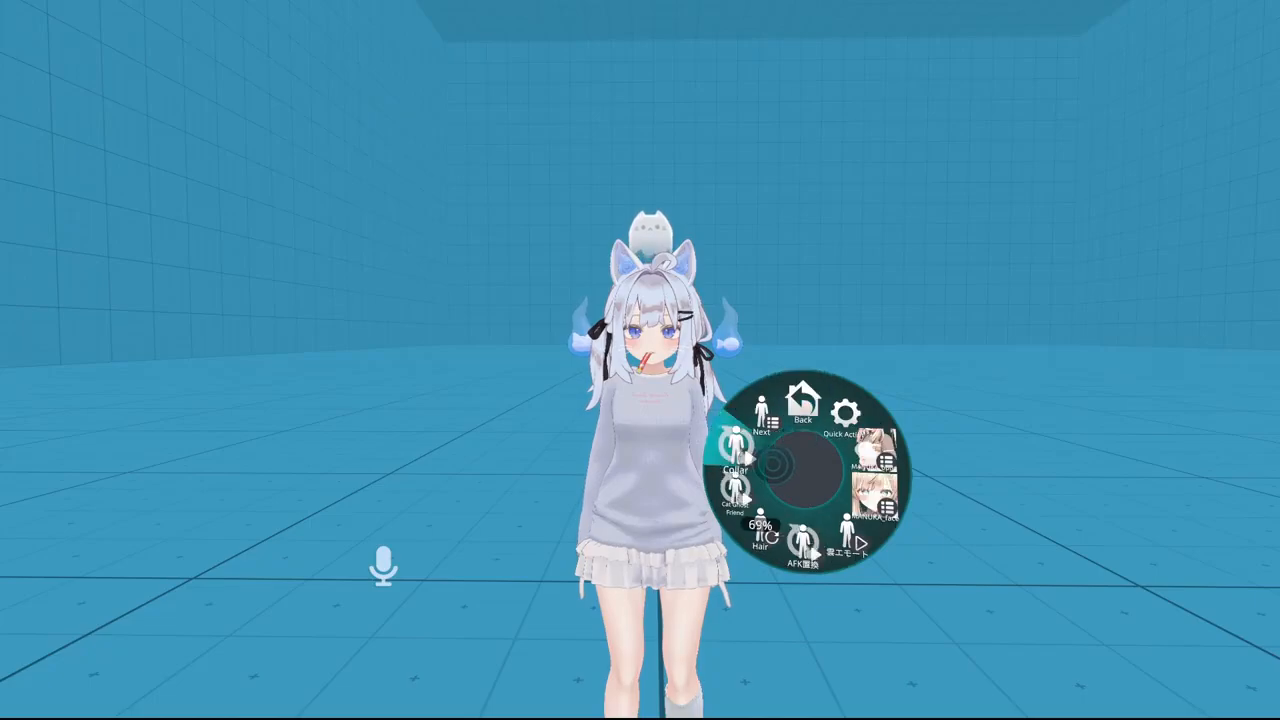
pyautogui.press('r')
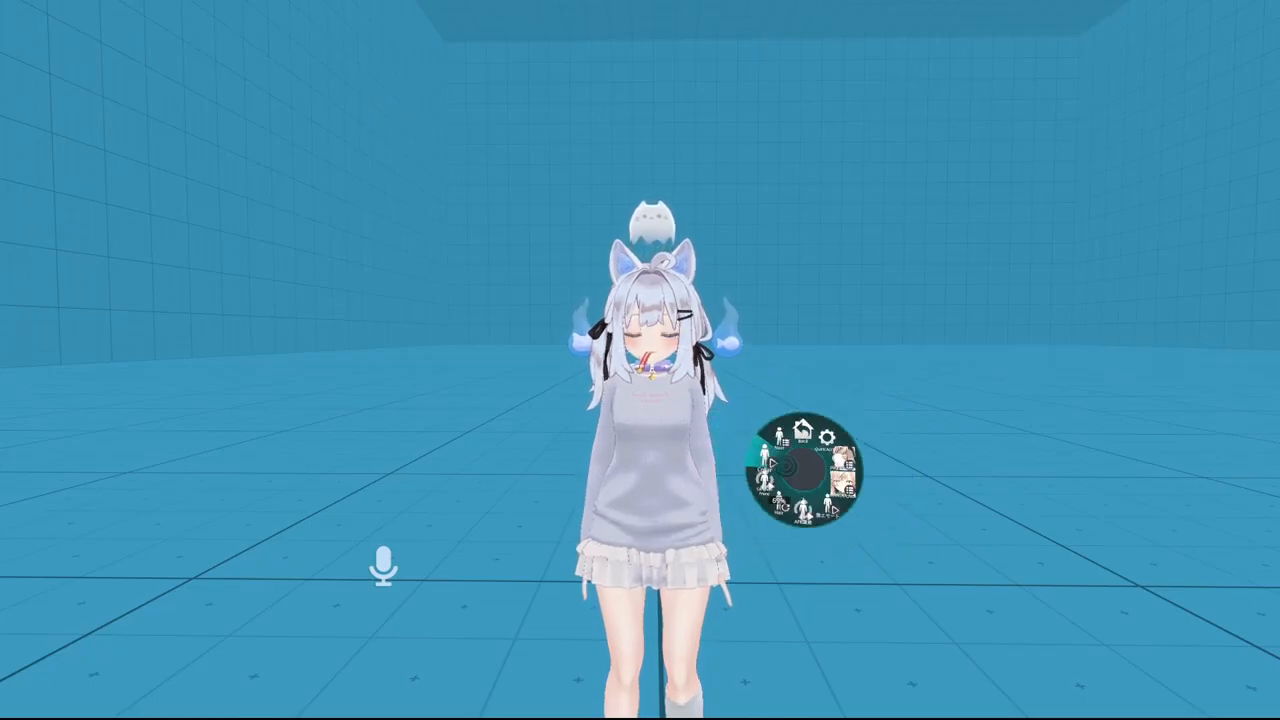
pyautogui.press('w')
pyautogui.press('s')
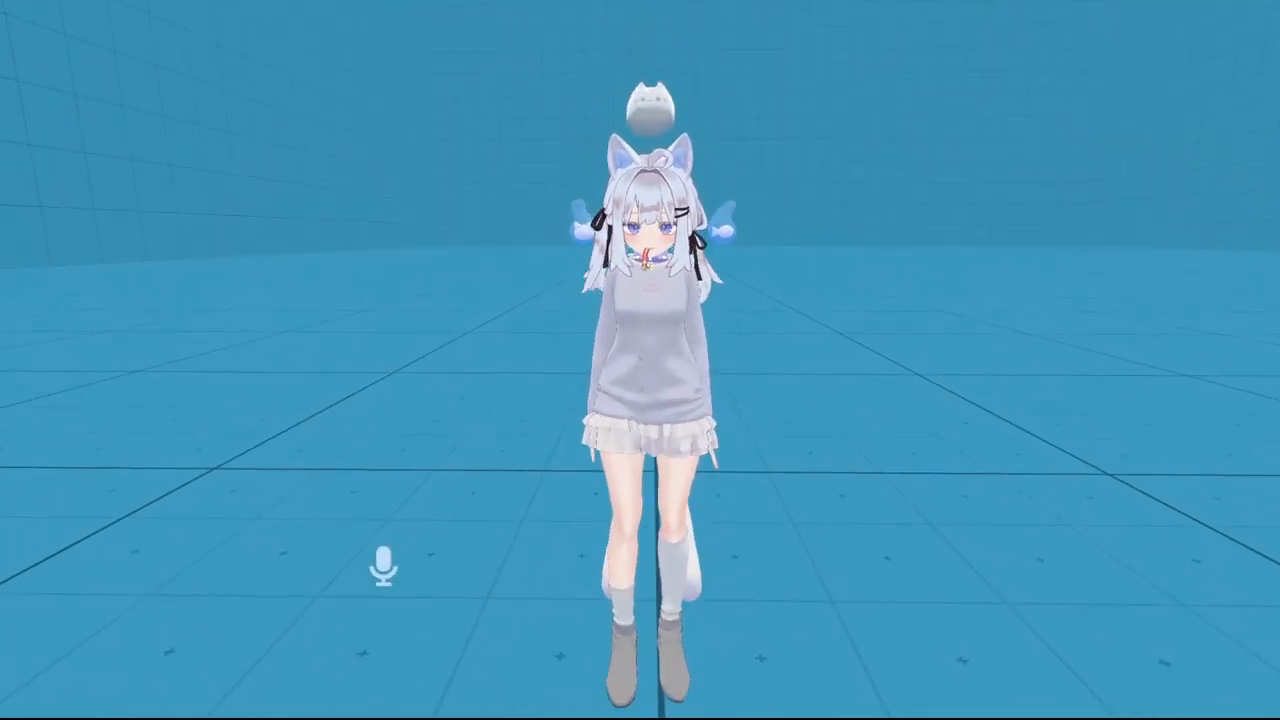
# - Set the avatar's Ghost Orb Friends to 43% and try the Ghost Cat toggle
pyautogui.press('r')
pyautogui.click(761, 412)
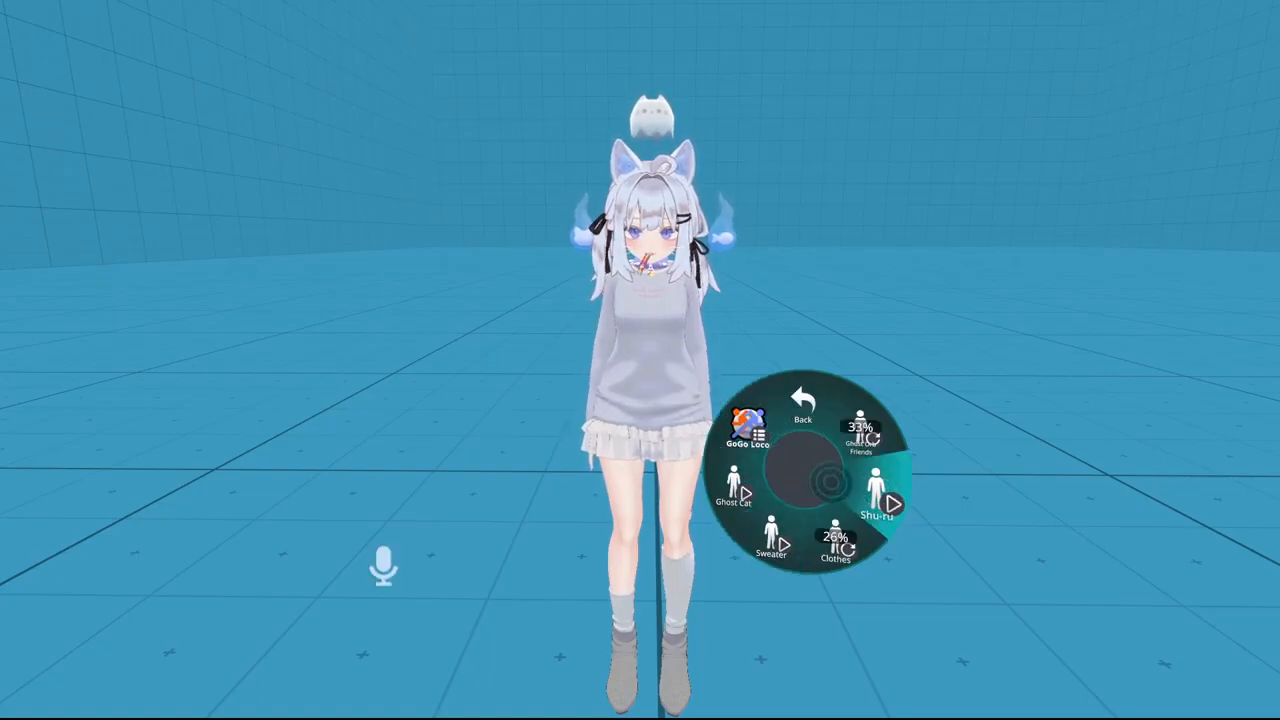
pyautogui.click(860, 432)
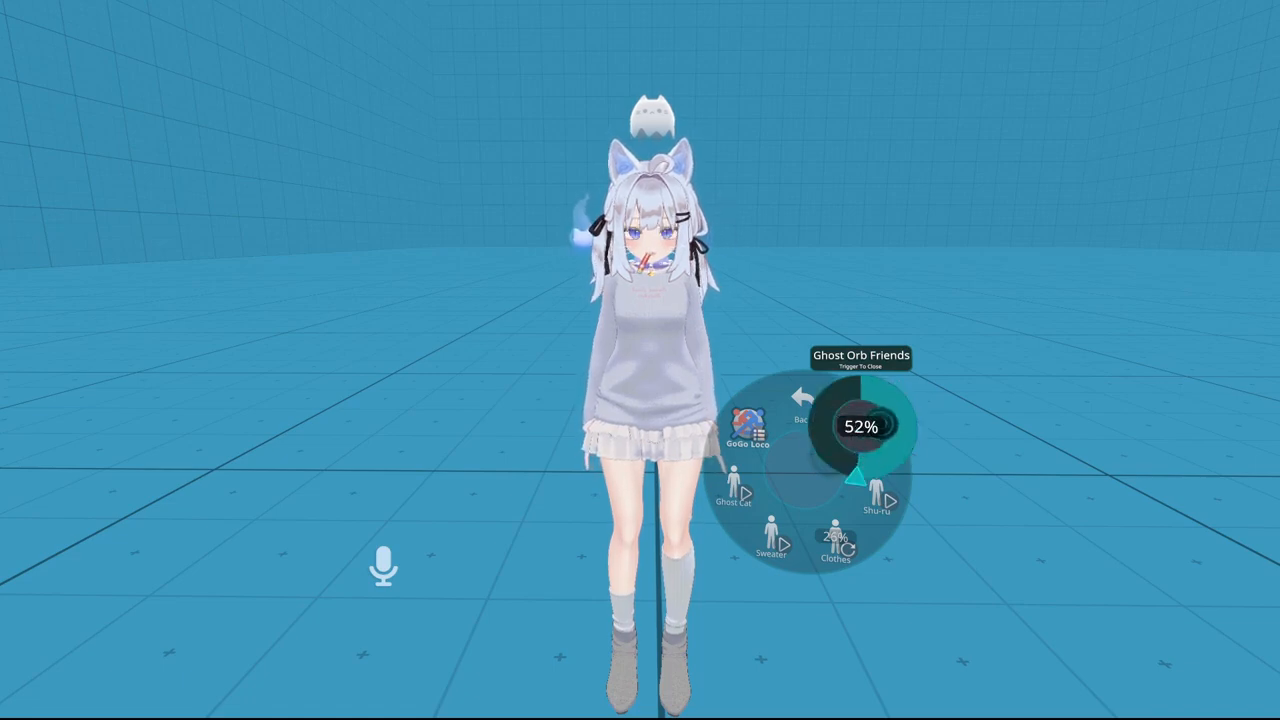
pyautogui.click(885, 477)
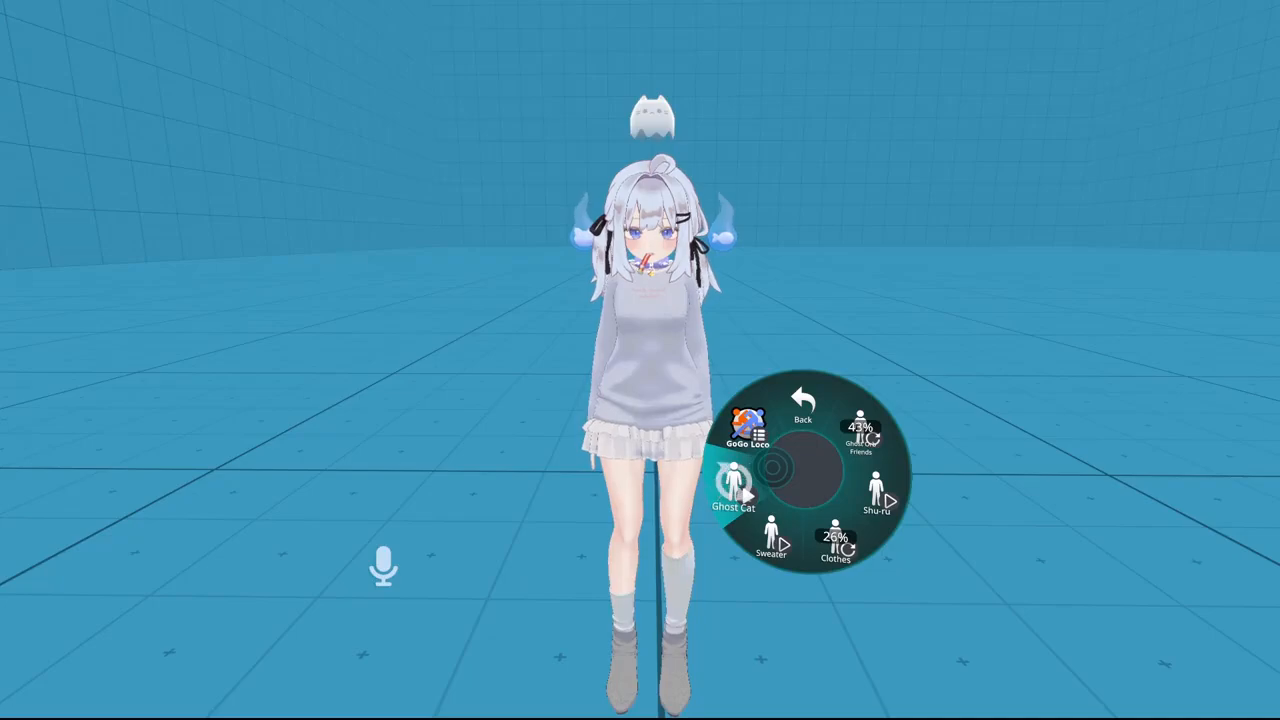
# - Try GoGo Loco's cross-legged sitting pose, return the avatar to standing, and go back to the first expressions page
pyautogui.click(760, 440)
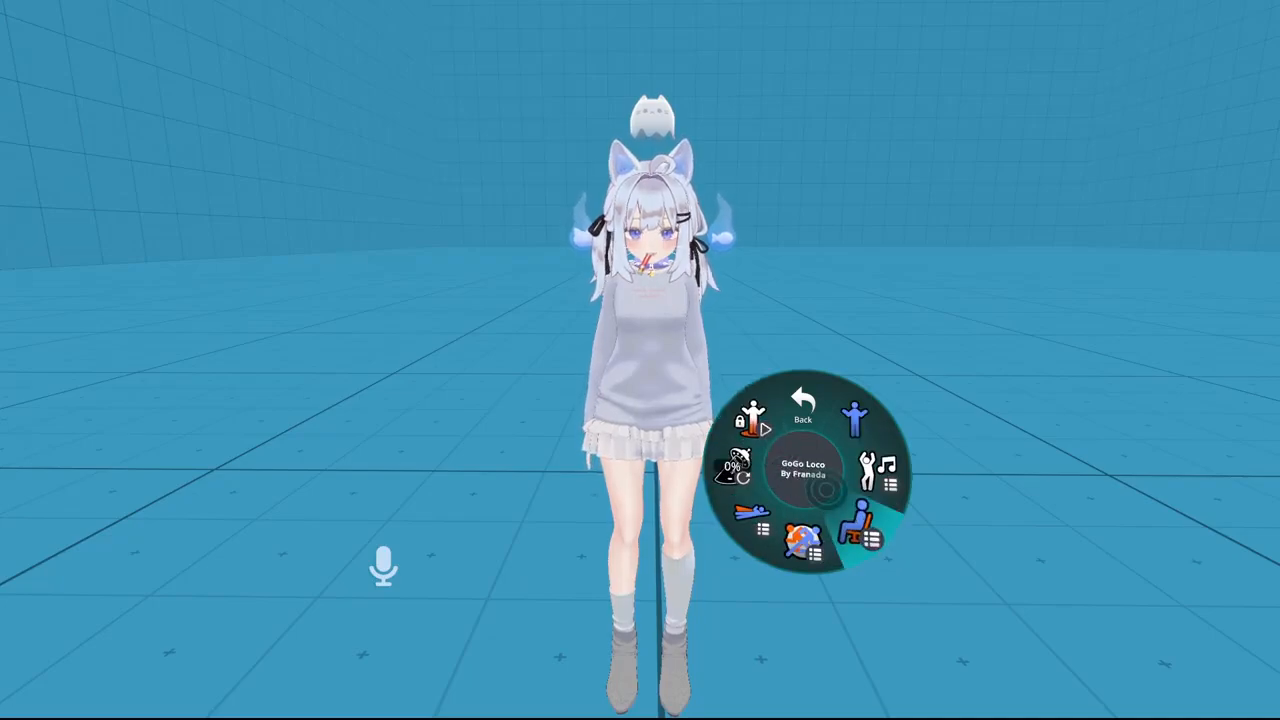
pyautogui.click(821, 493)
pyautogui.click(816, 496)
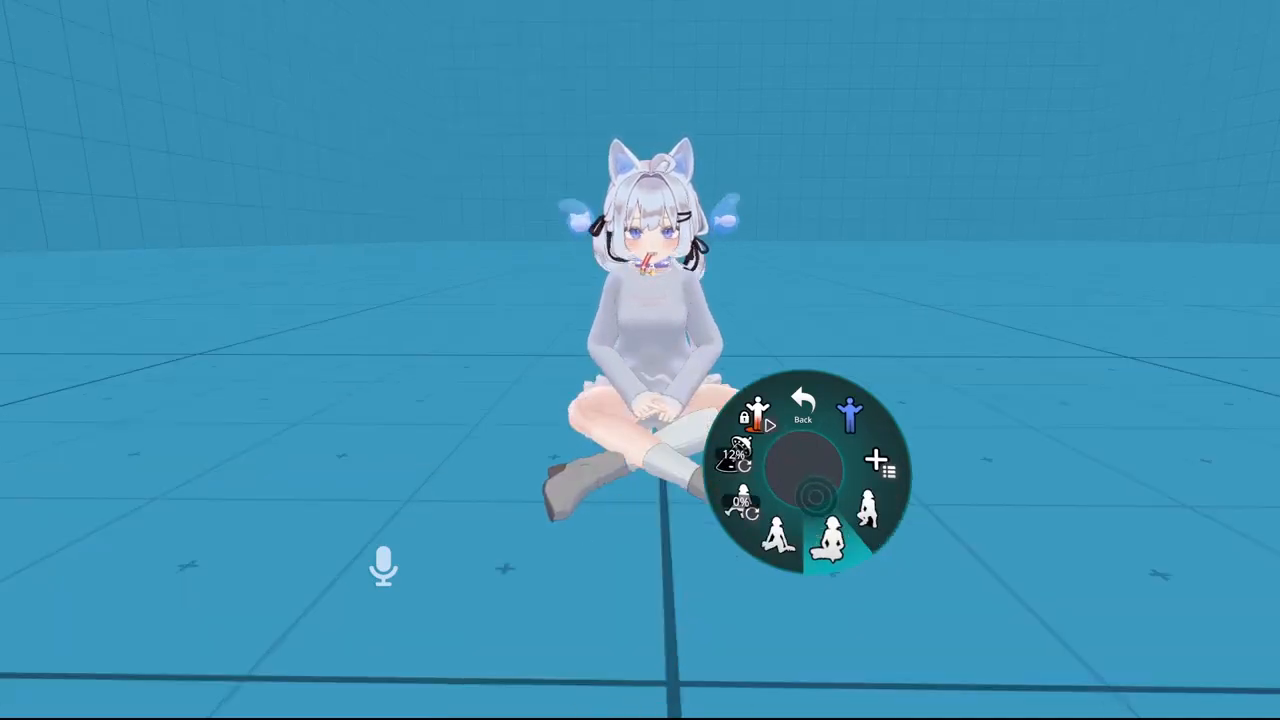
pyautogui.click(838, 440)
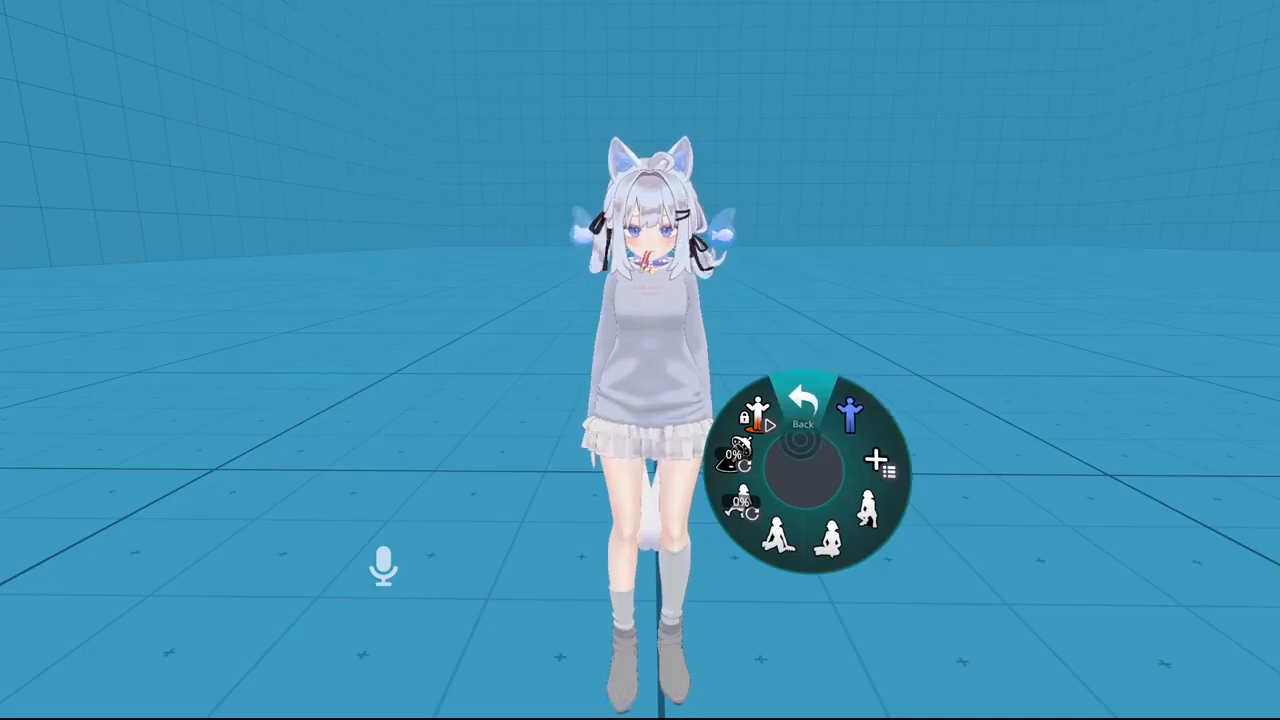
pyautogui.click(803, 402)
pyautogui.click(803, 402)
pyautogui.click(803, 402)
pyautogui.click(803, 402)
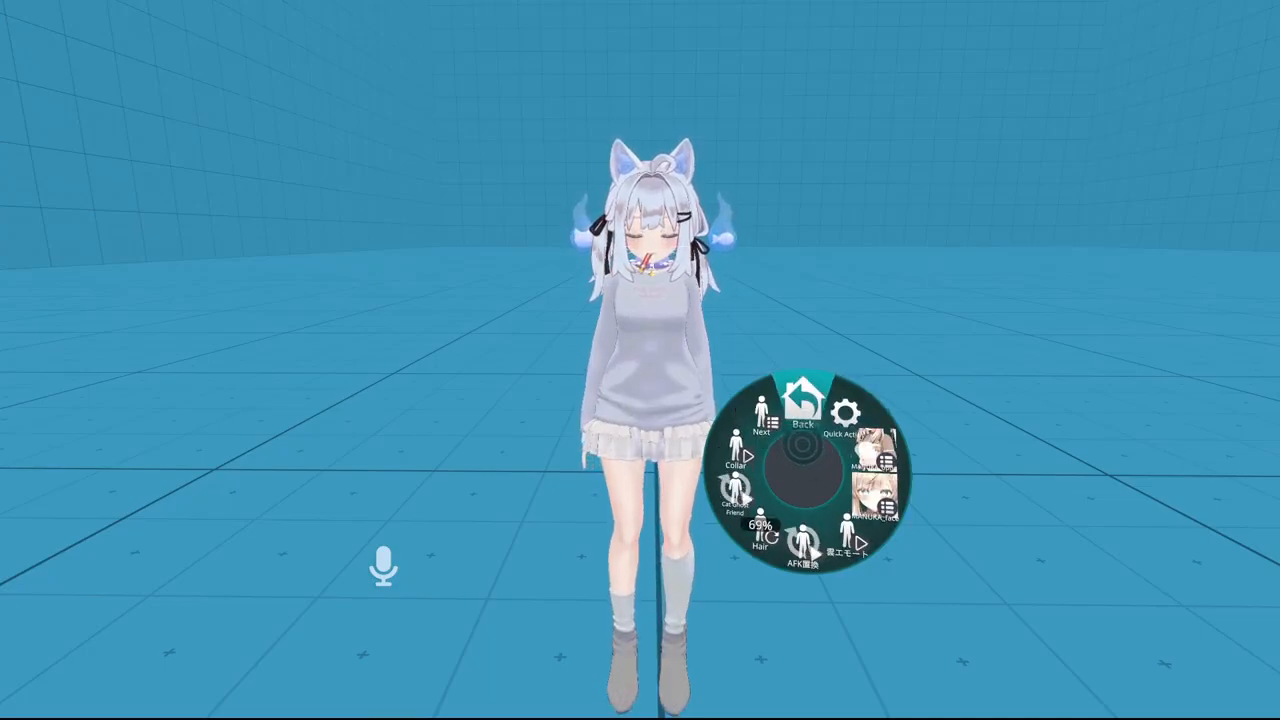